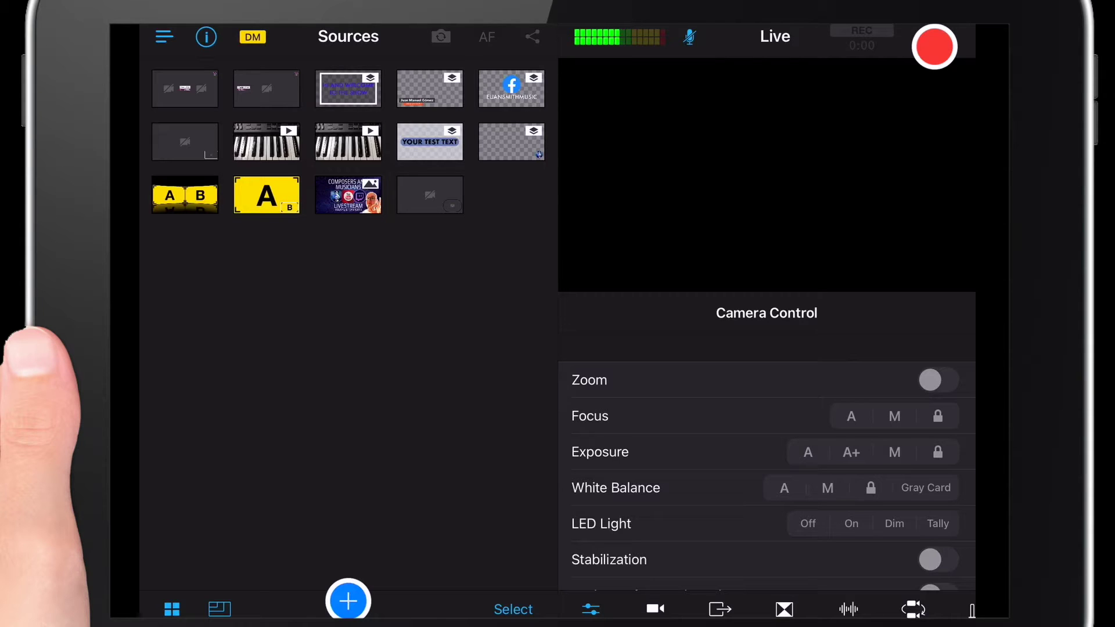
pyautogui.hscroll(2, 784, 609)
# Toggle the preview view on and off, enlarge the source thumbnails, and review production groups
pyautogui.click(172, 609)
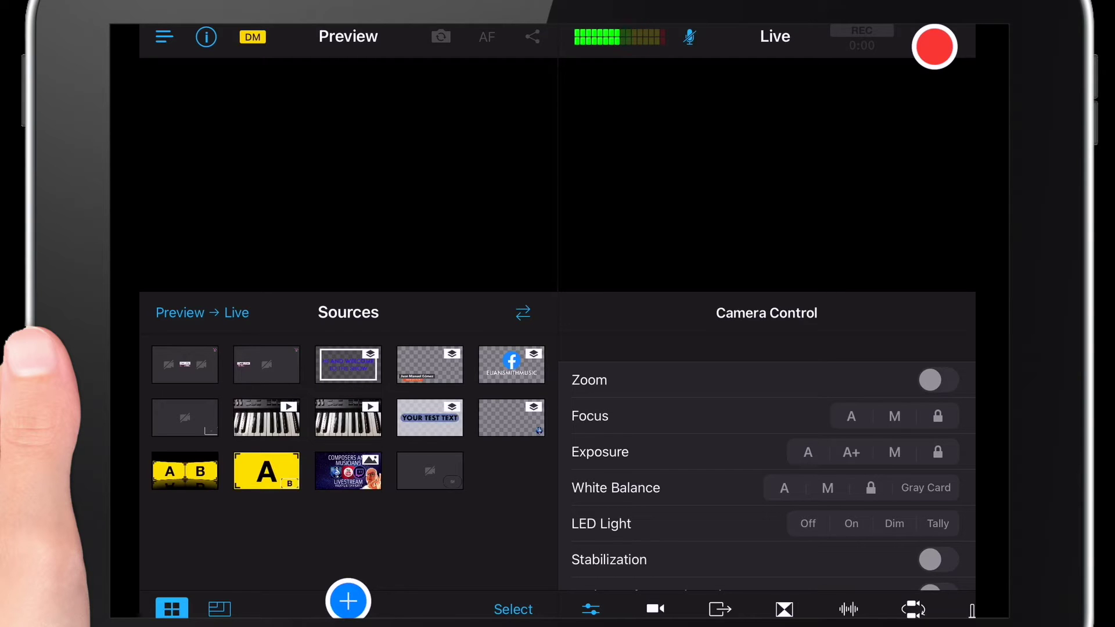
pyautogui.click(172, 609)
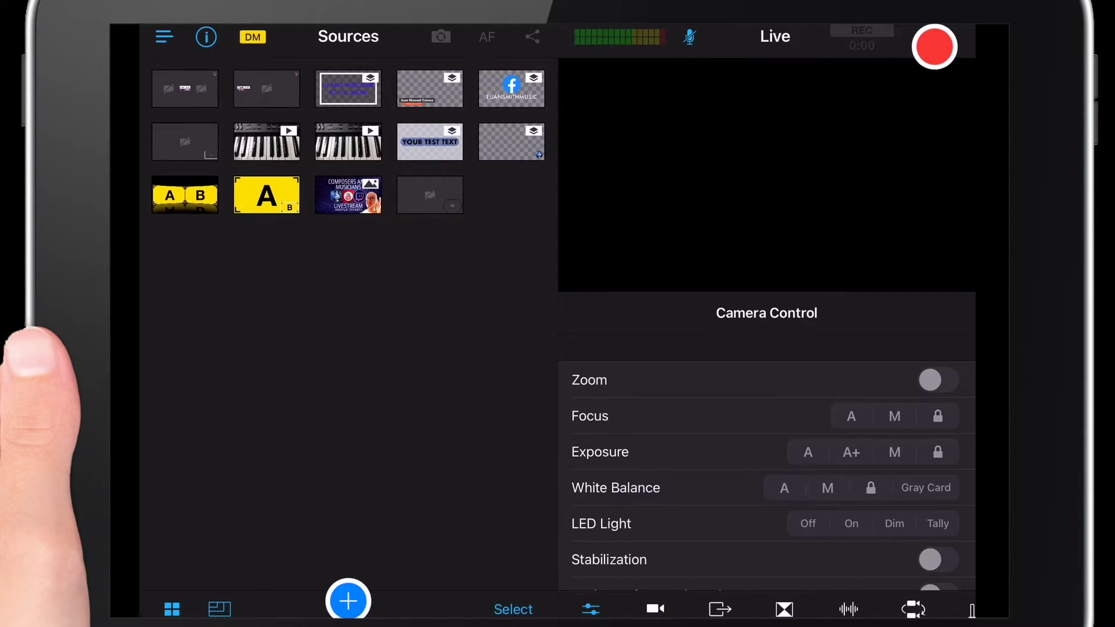
pyautogui.click(219, 609)
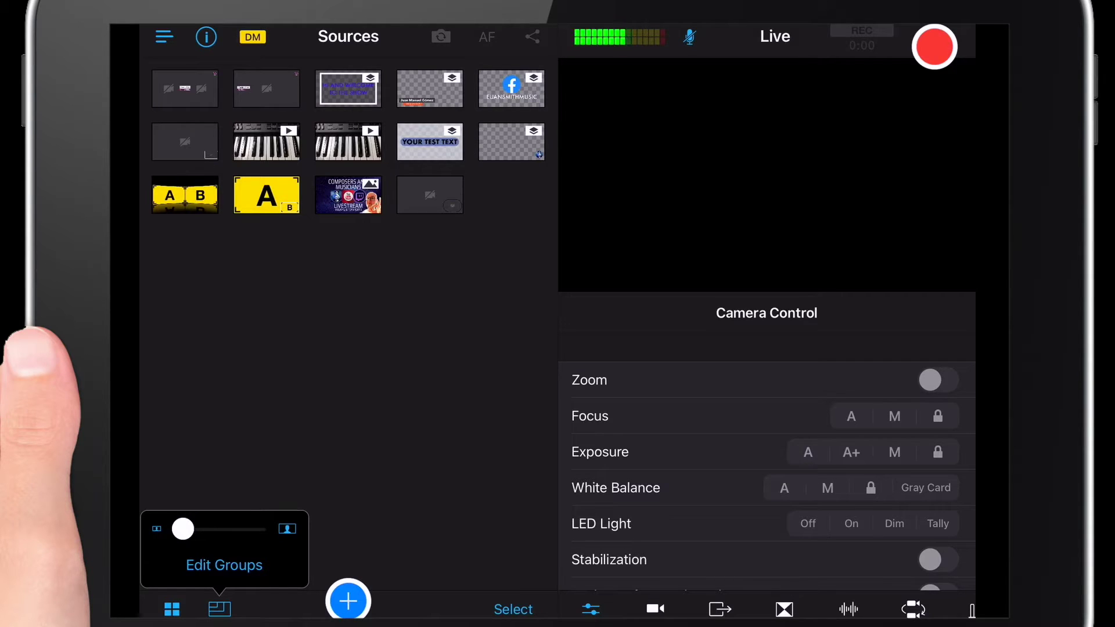
pyautogui.moveTo(184, 529)
pyautogui.mouseDown()
pyautogui.moveTo(256, 528)
pyautogui.moveTo(183, 529)
pyautogui.moveTo(256, 529)
pyautogui.moveTo(183, 529)
pyautogui.moveTo(229, 529)
pyautogui.mouseUp()
pyautogui.click(224, 565)
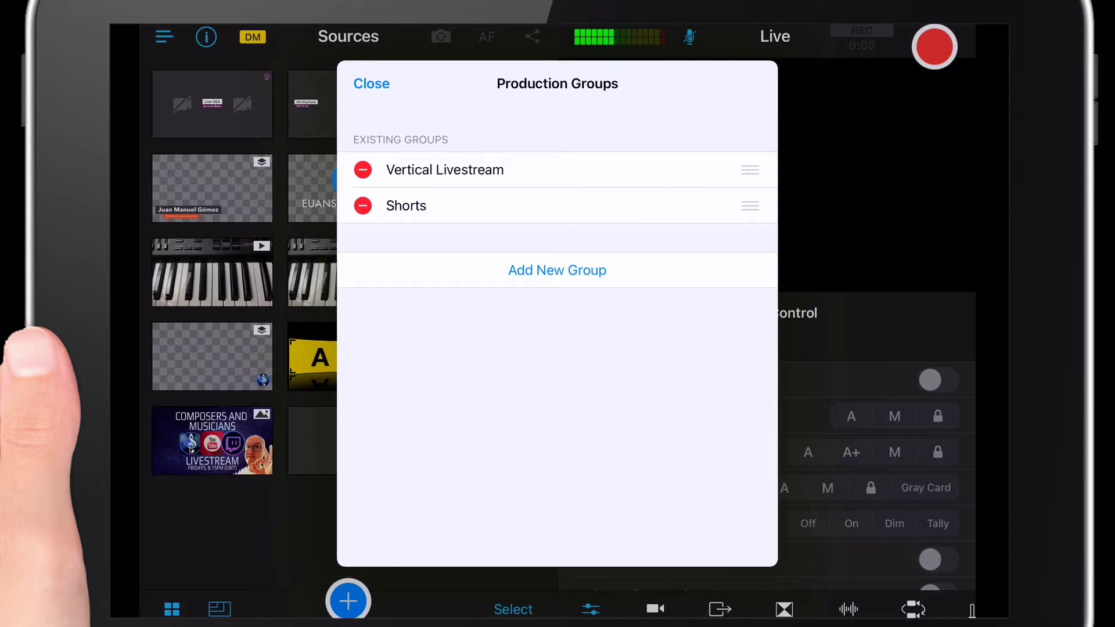
pyautogui.click(371, 82)
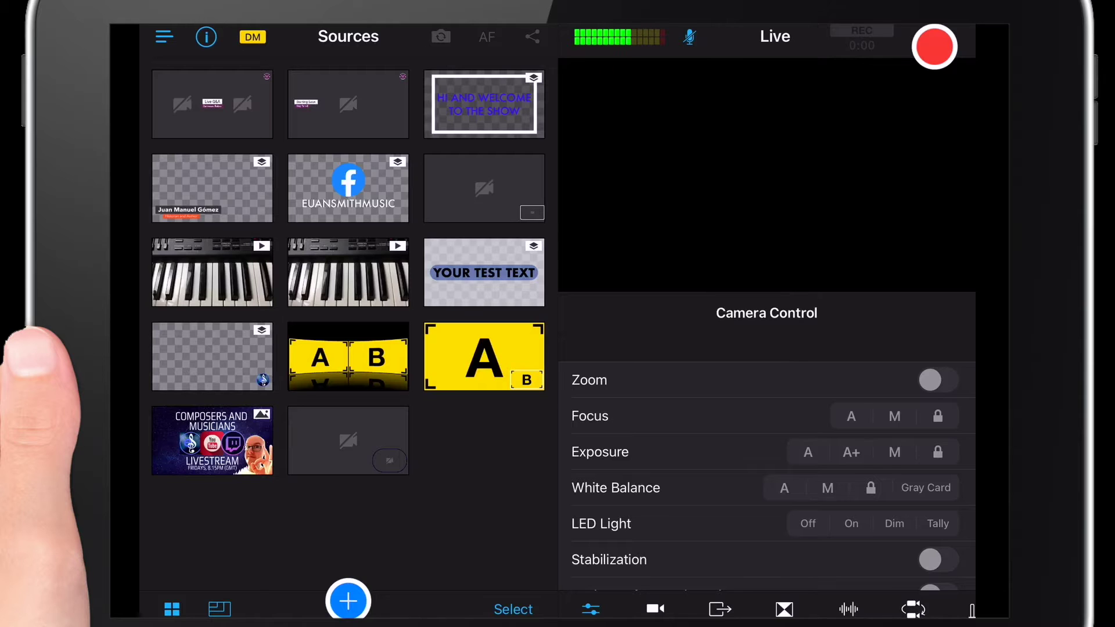
# Open the Card assets and browse the Camera as Background templates
pyautogui.click(349, 601)
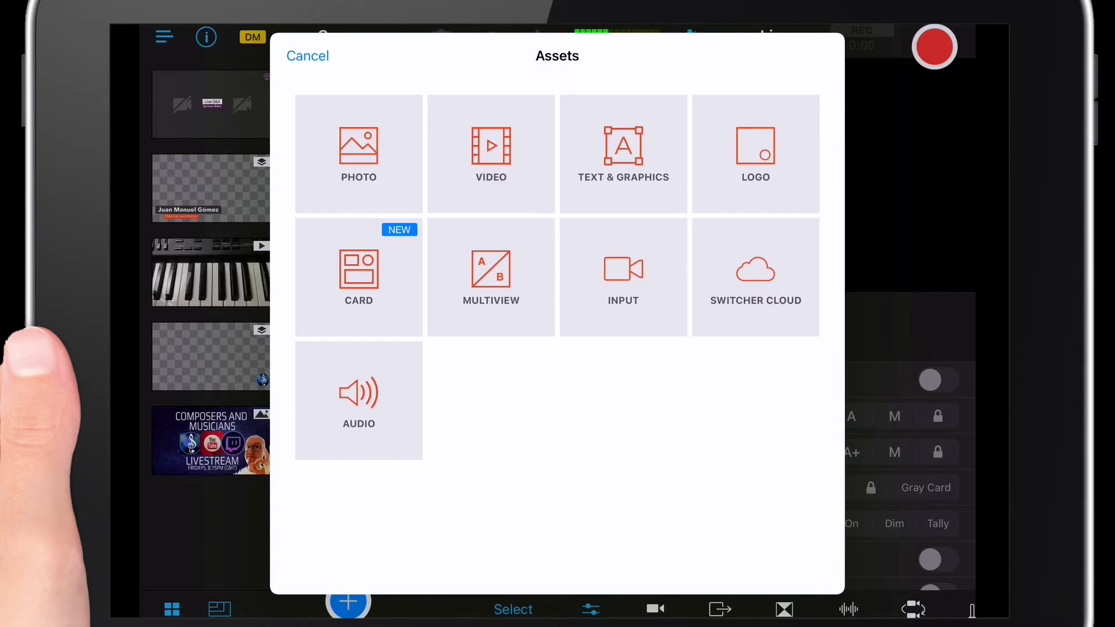
pyautogui.click(358, 276)
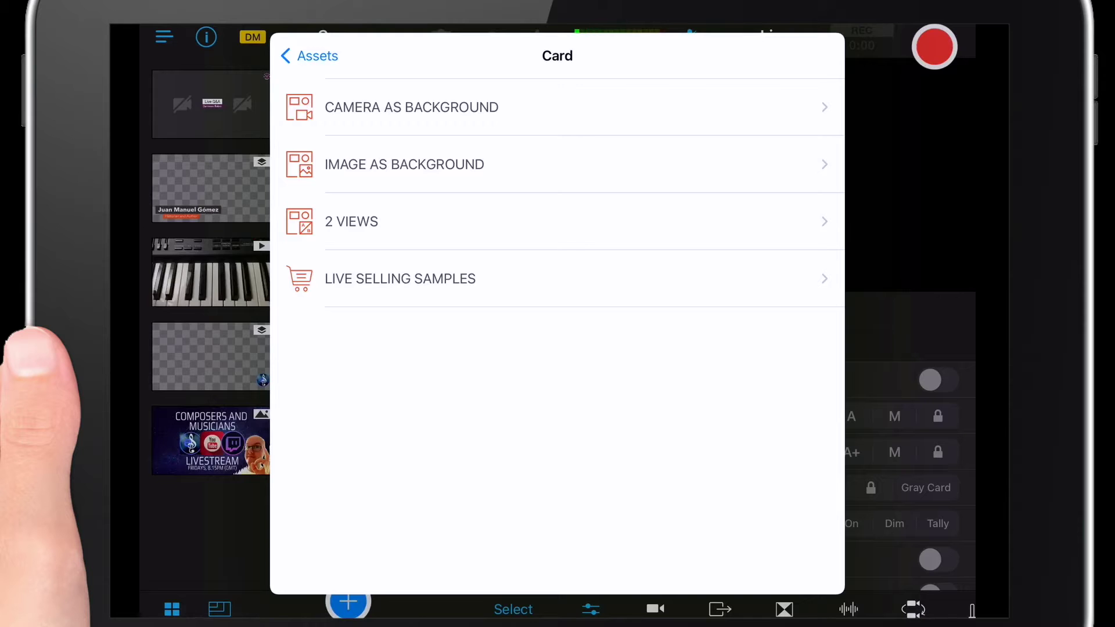
pyautogui.click(411, 106)
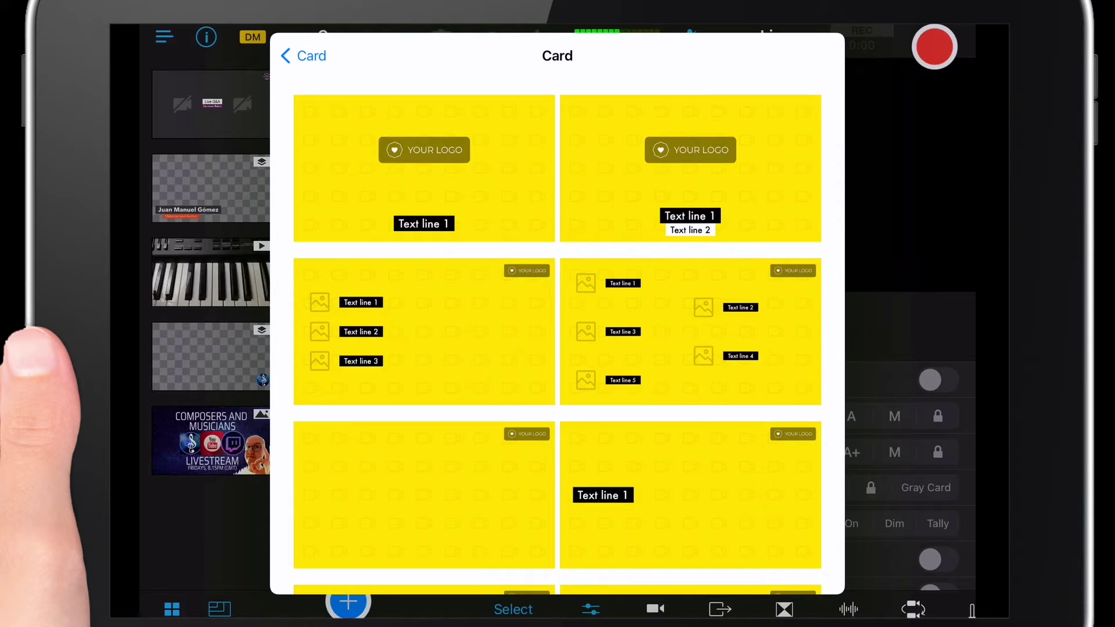
pyautogui.click(305, 55)
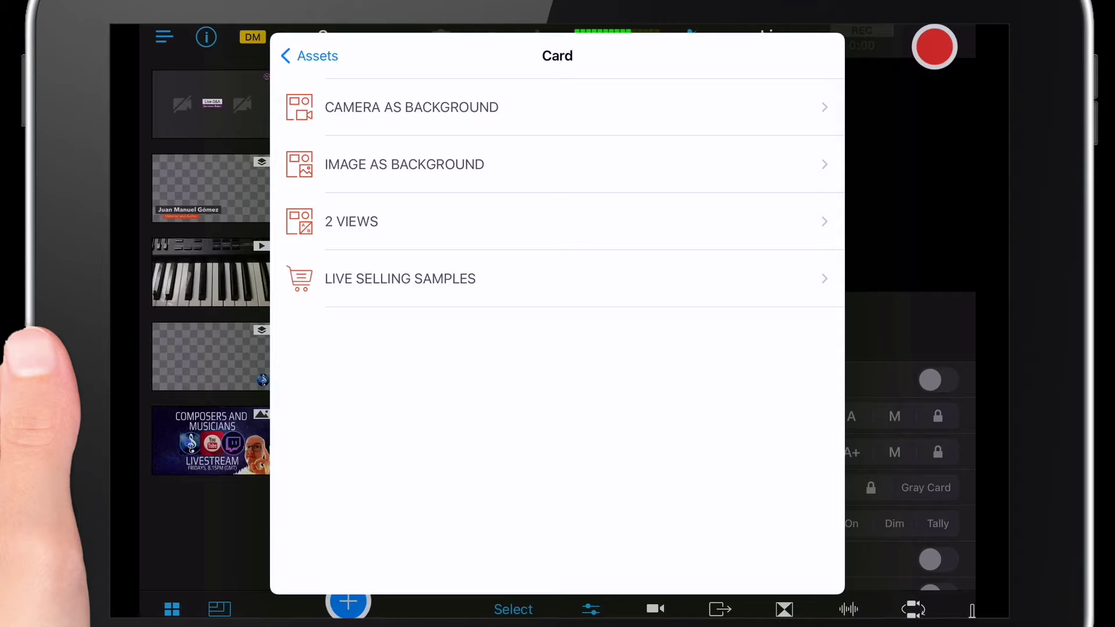
# Browse the Image as Background and 2 Views card templates
pyautogui.click(404, 165)
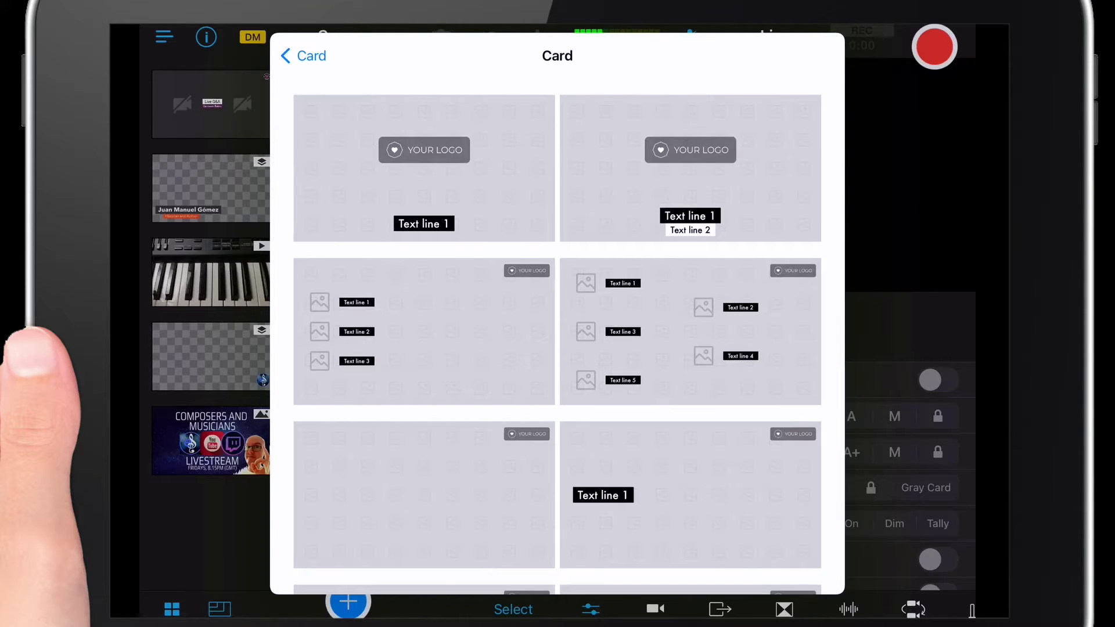
pyautogui.click(305, 55)
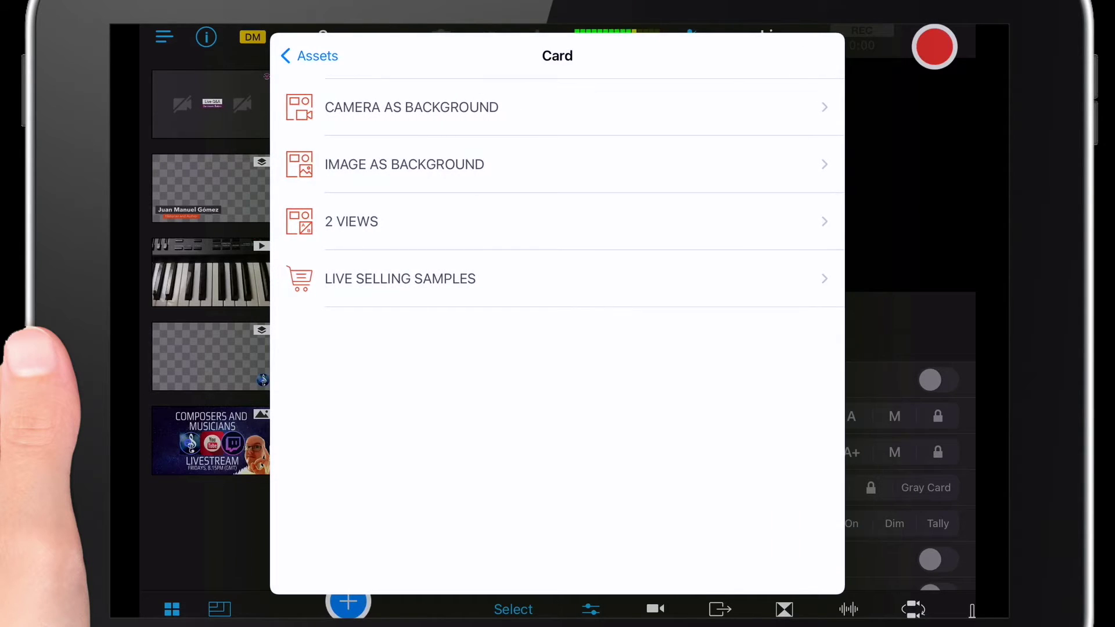
pyautogui.click(351, 222)
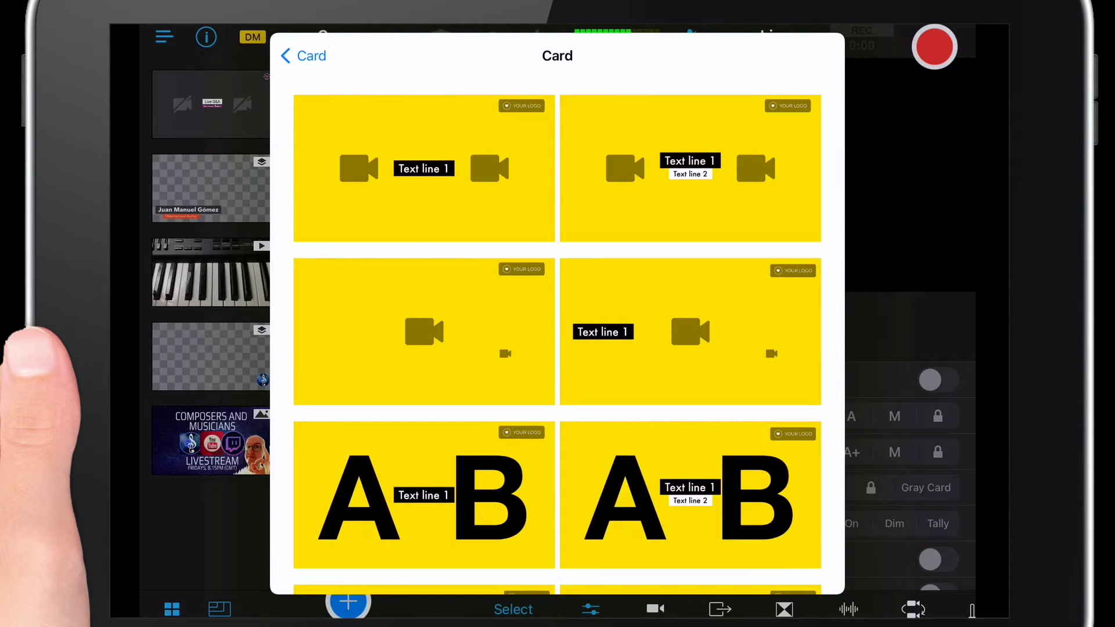
pyautogui.scroll(-5, 557, 332)
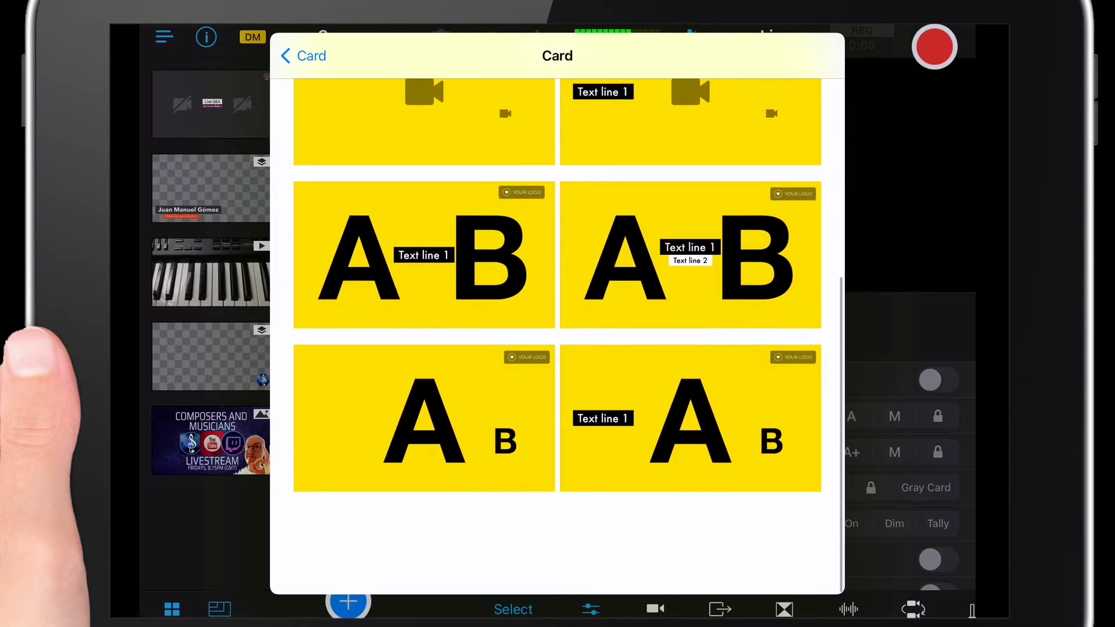
pyautogui.scroll(5, 558, 331)
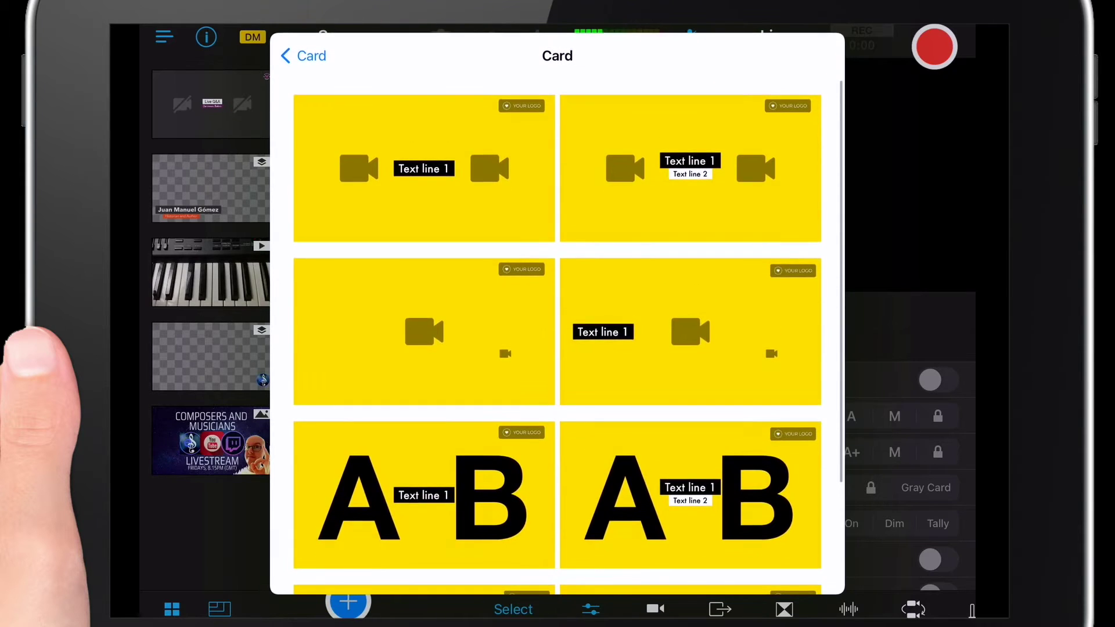
pyautogui.click(305, 55)
# Open the Live Selling Samples card templates and scroll down to the countdown timer cards
pyautogui.click(400, 278)
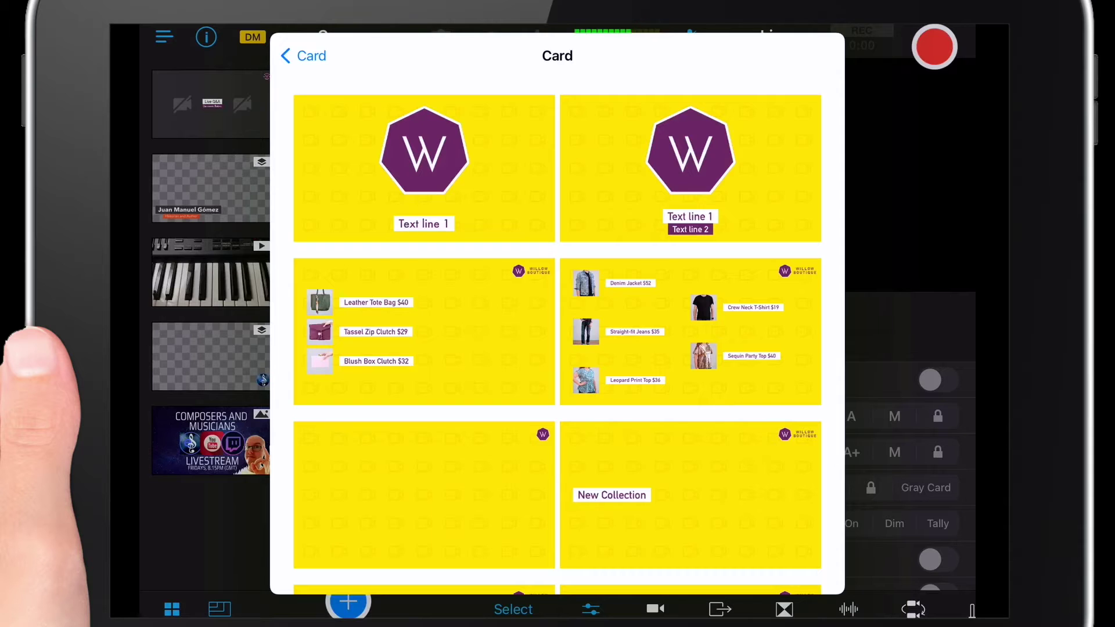
pyautogui.scroll(-4, 558, 331)
pyautogui.scroll(-2, 558, 331)
pyautogui.scroll(-1, 558, 331)
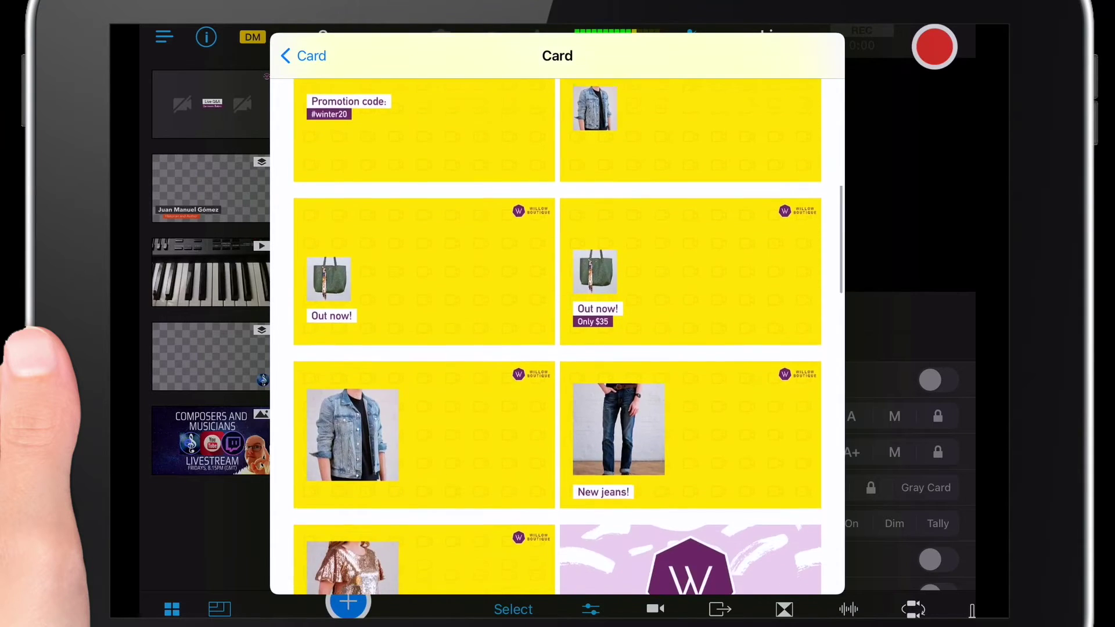
pyautogui.scroll(-2, 558, 331)
pyautogui.scroll(-3, 559, 331)
pyautogui.scroll(-2, 557, 331)
pyautogui.scroll(-2, 558, 331)
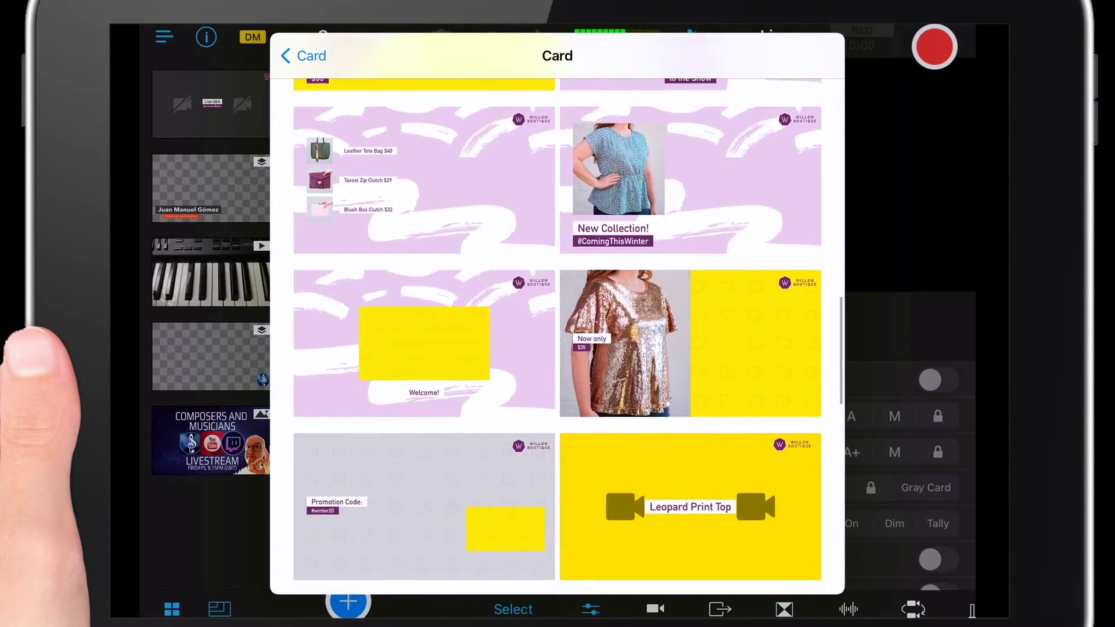
pyautogui.scroll(-2, 558, 331)
pyautogui.scroll(-2, 558, 331)
pyautogui.scroll(-1, 558, 332)
pyautogui.scroll(-1, 558, 332)
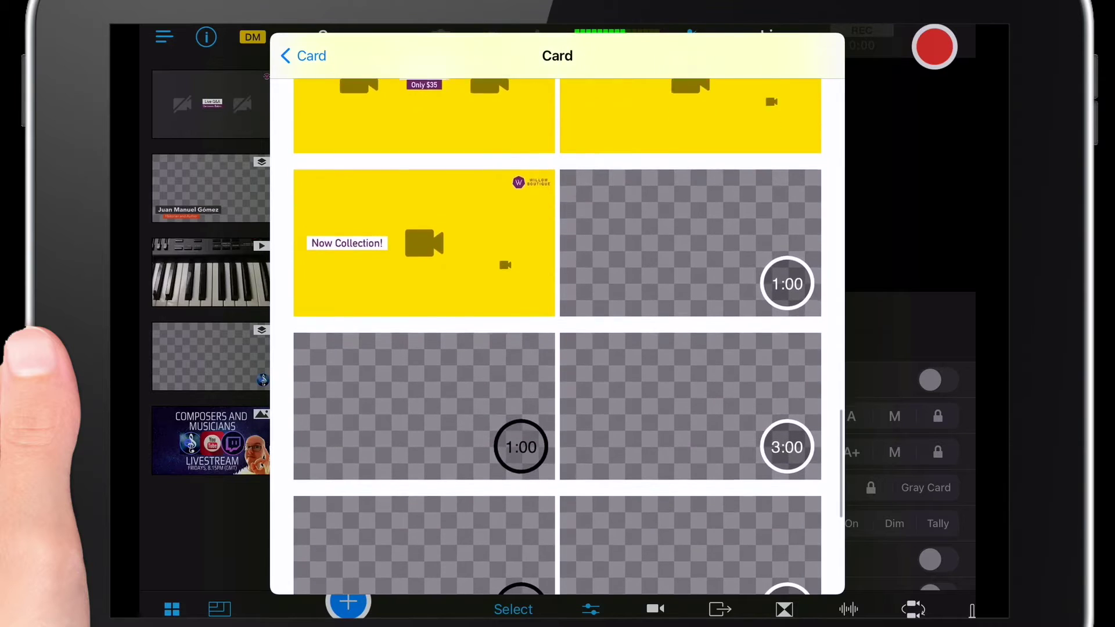
pyautogui.scroll(-3, 557, 331)
pyautogui.scroll(-2, 558, 331)
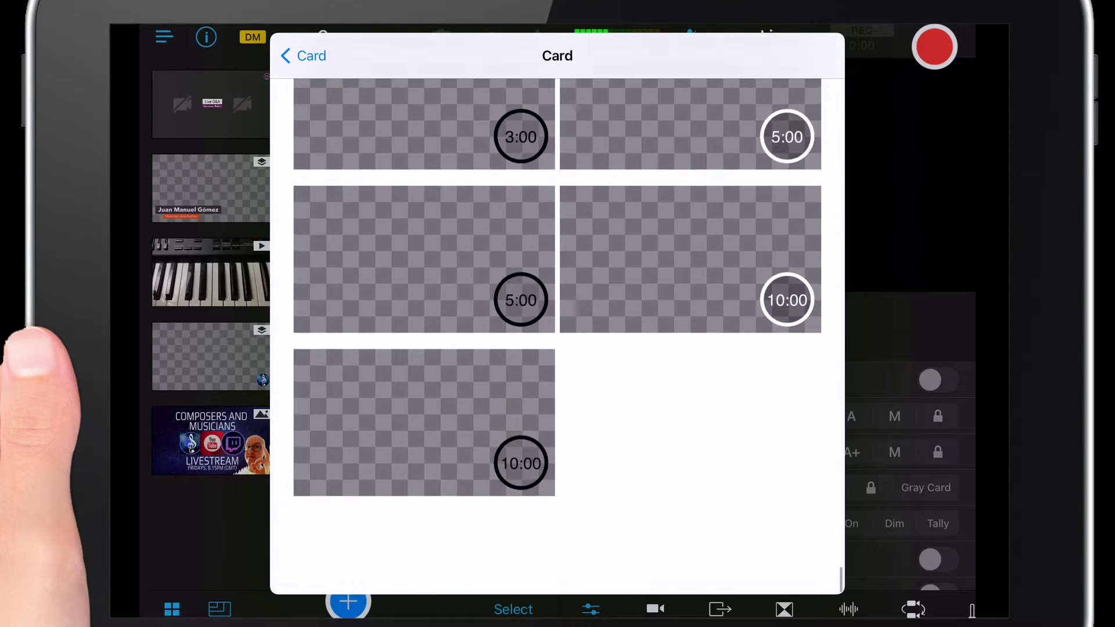
pyautogui.scroll(2, 557, 331)
pyautogui.scroll(4, 558, 331)
pyautogui.scroll(3, 557, 331)
pyautogui.scroll(3, 557, 332)
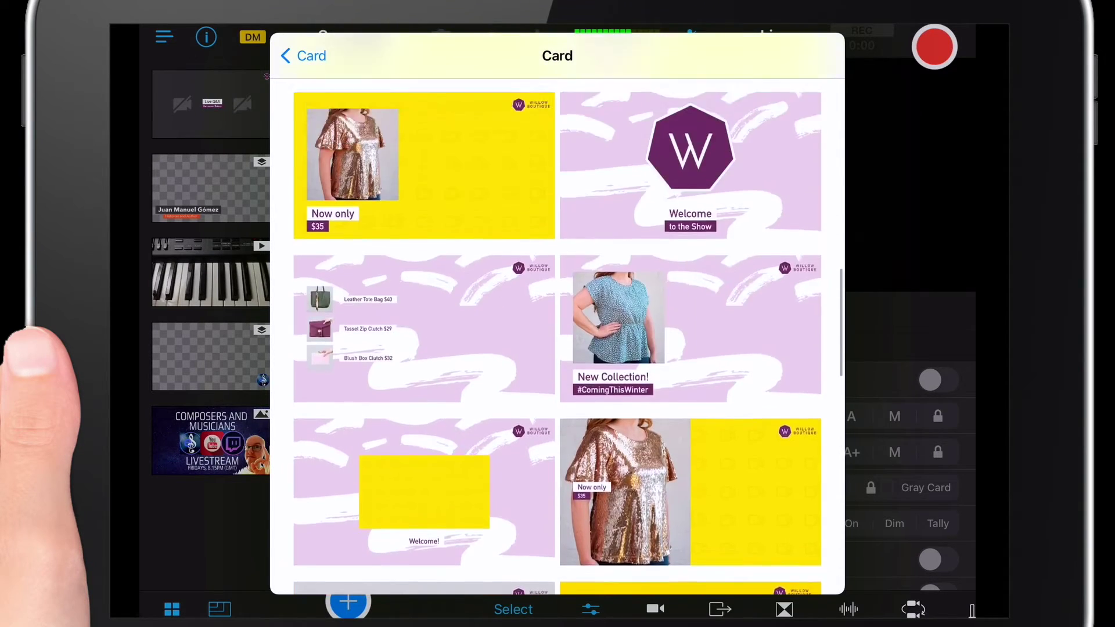
pyautogui.scroll(3, 558, 332)
pyautogui.scroll(2, 558, 331)
pyautogui.scroll(3, 558, 332)
pyautogui.scroll(-6, 557, 331)
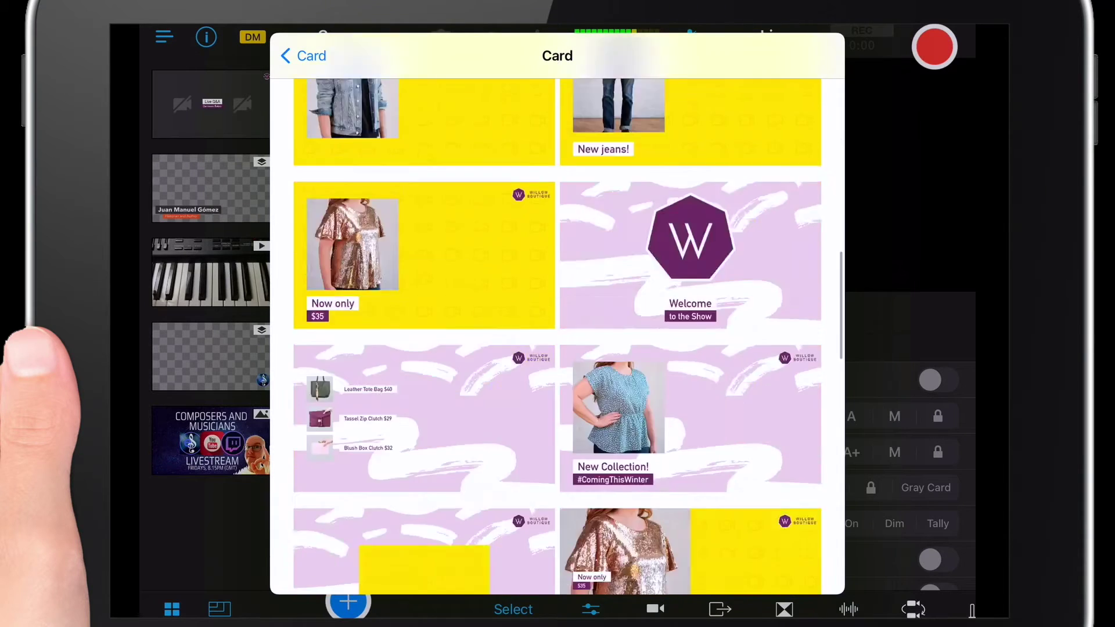
pyautogui.scroll(-6, 557, 331)
pyautogui.scroll(-3, 557, 331)
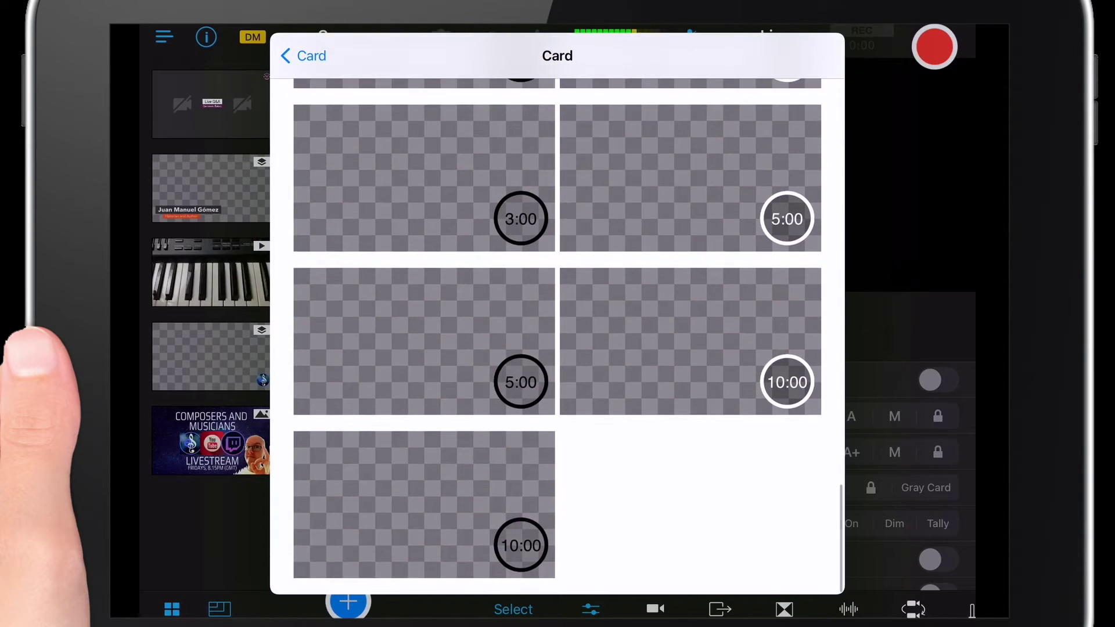
pyautogui.scroll(2, 558, 331)
pyautogui.scroll(3, 558, 332)
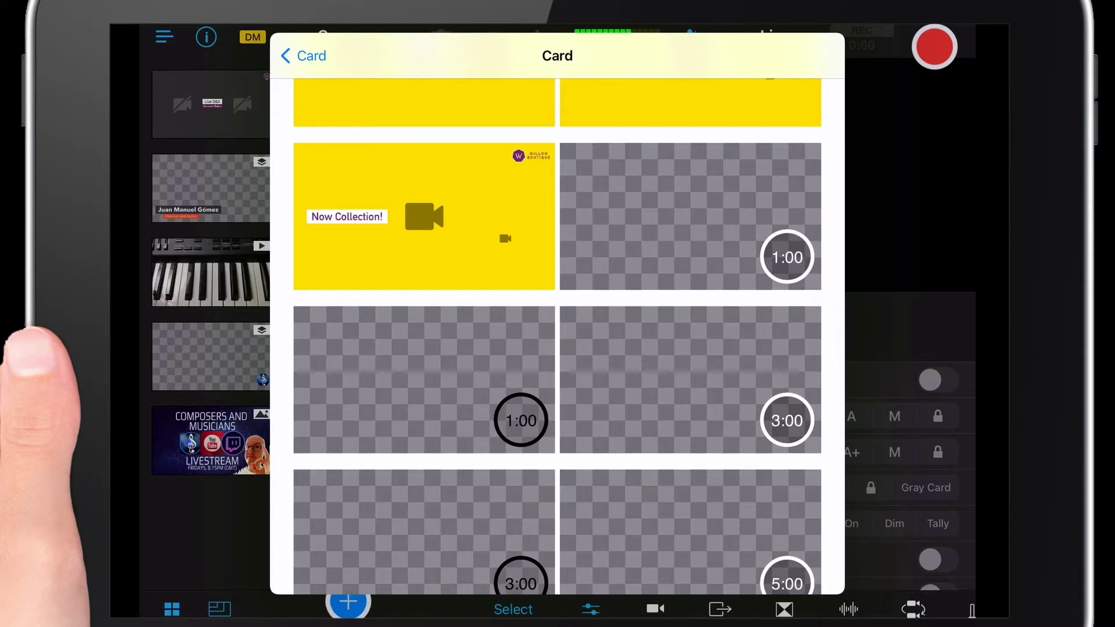
# Place the 1:00 countdown timer card toward the lower right, with a 0.5 s transition and audio off
pyautogui.click(690, 216)
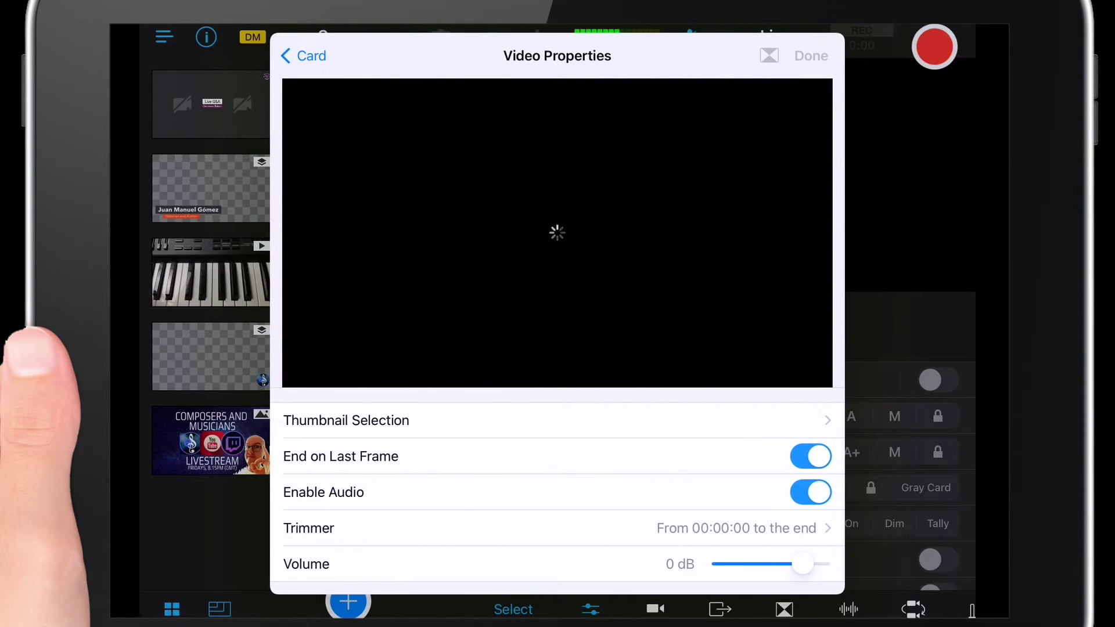
pyautogui.moveTo(761, 320); pyautogui.dragTo(544, 227)
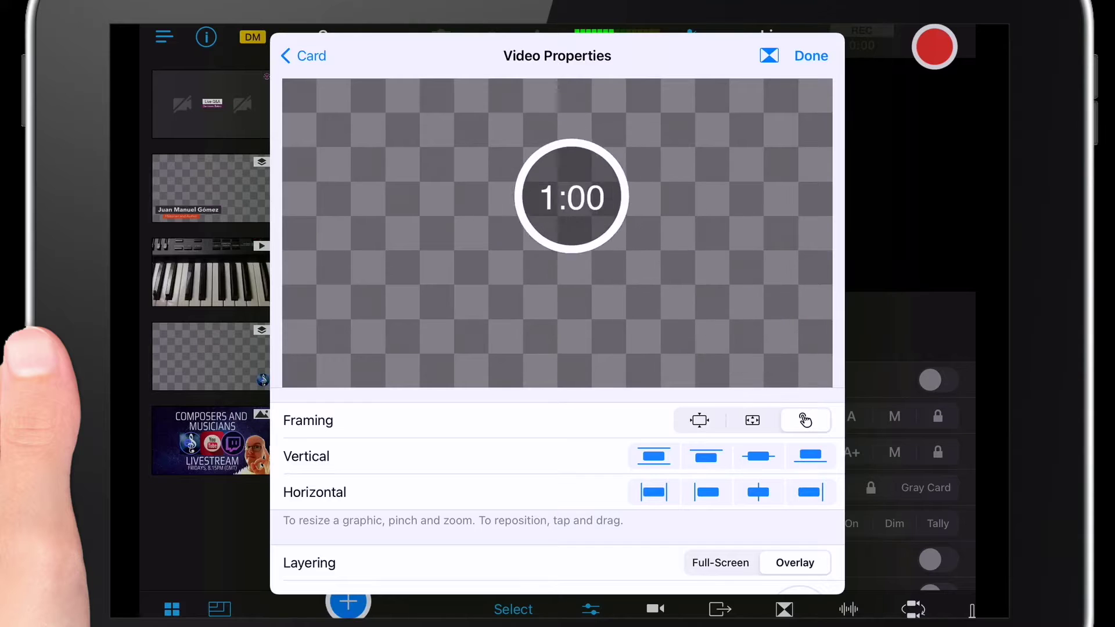
pyautogui.scroll(3, 544, 227)
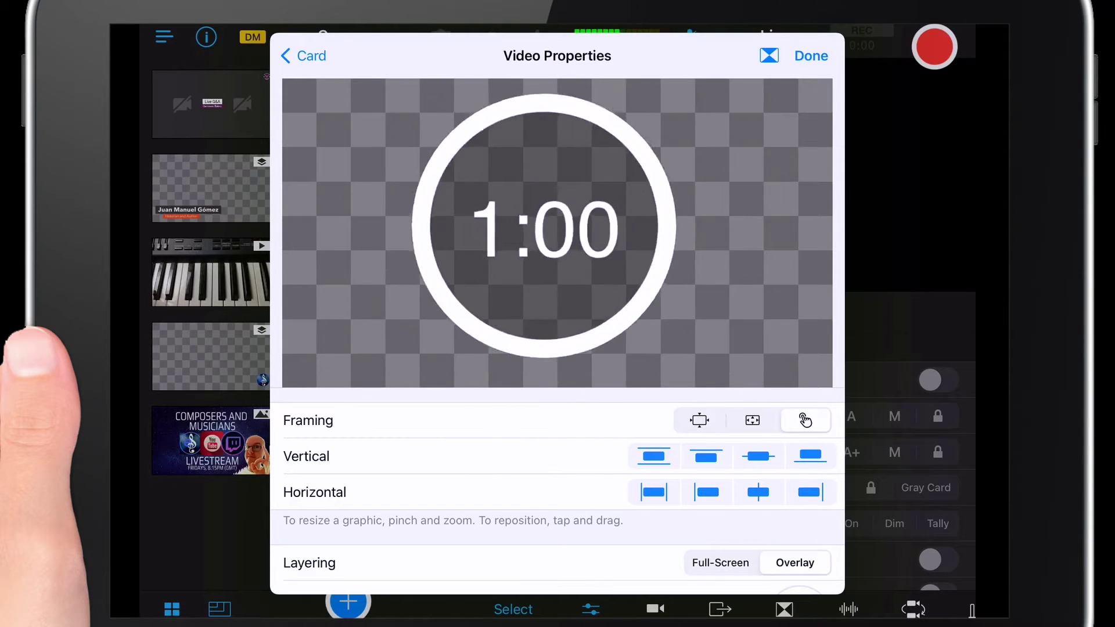
pyautogui.scroll(-3, 543, 227)
pyautogui.moveTo(544, 227); pyautogui.dragTo(728, 307)
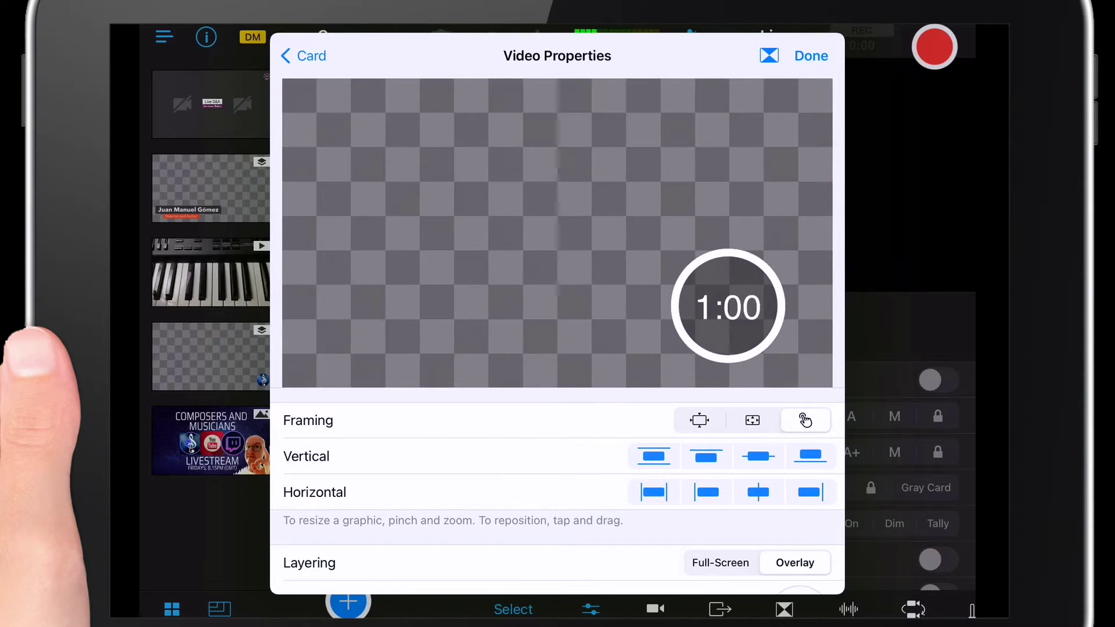
pyautogui.scroll(-1, 558, 489)
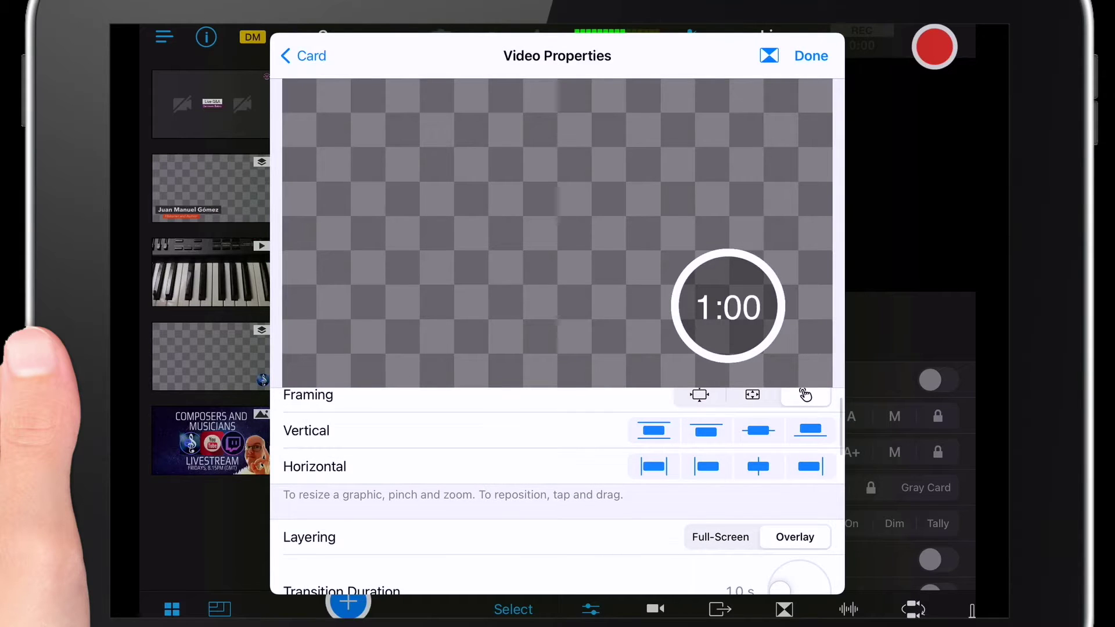
pyautogui.scroll(-1, 806, 395)
pyautogui.scroll(-2, 806, 395)
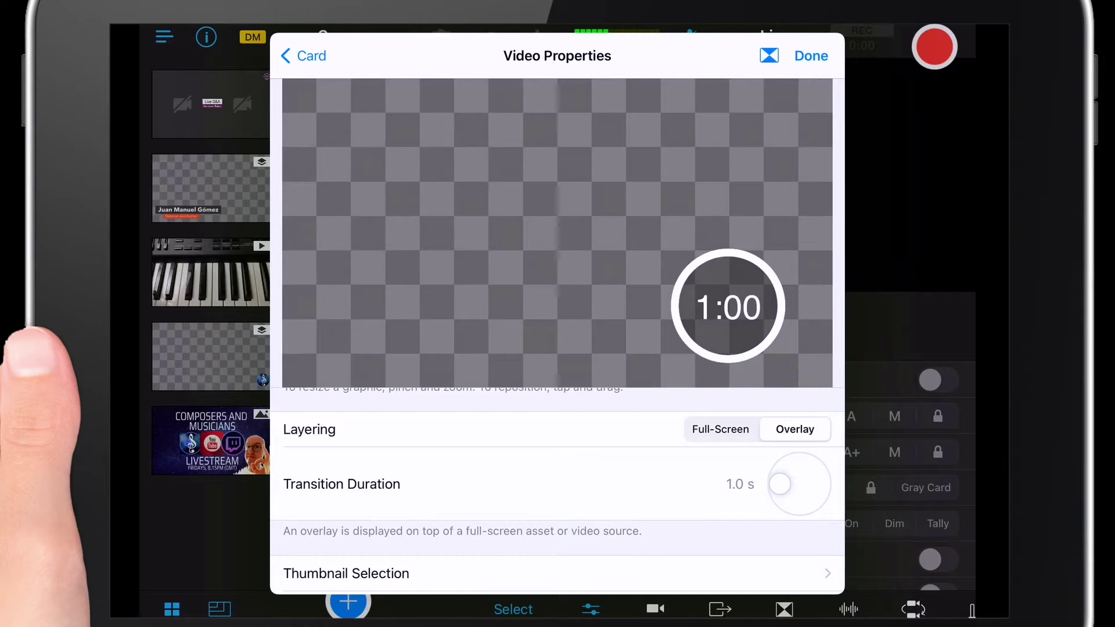
pyautogui.moveTo(780, 485)
pyautogui.mouseDown()
pyautogui.moveTo(802, 499)
pyautogui.moveTo(818, 487)
pyautogui.mouseUp()
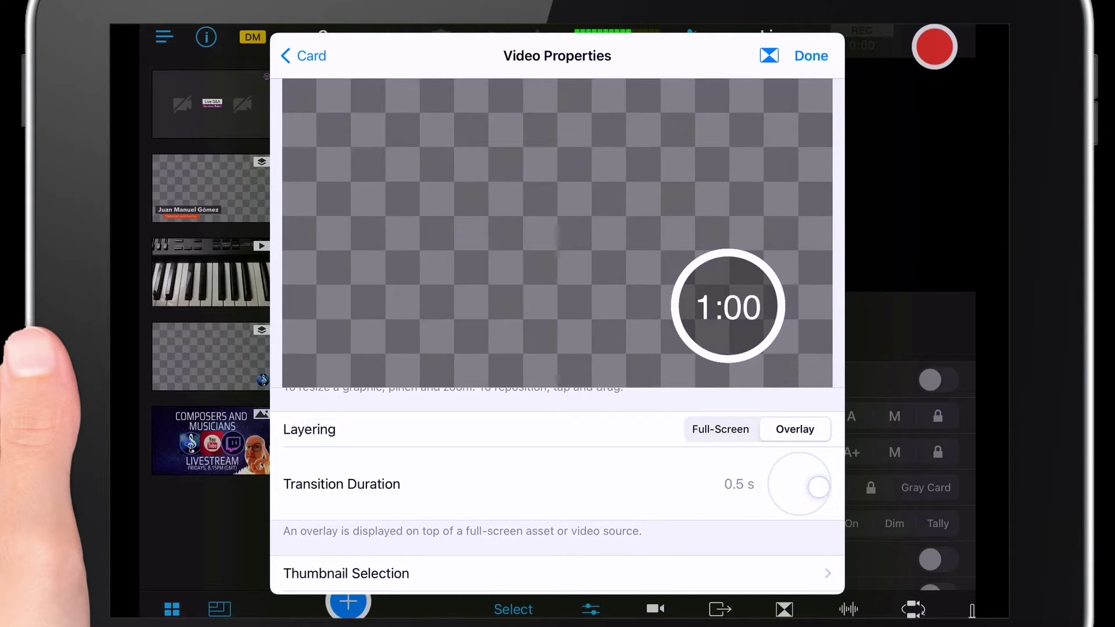
pyautogui.scroll(-3, 558, 493)
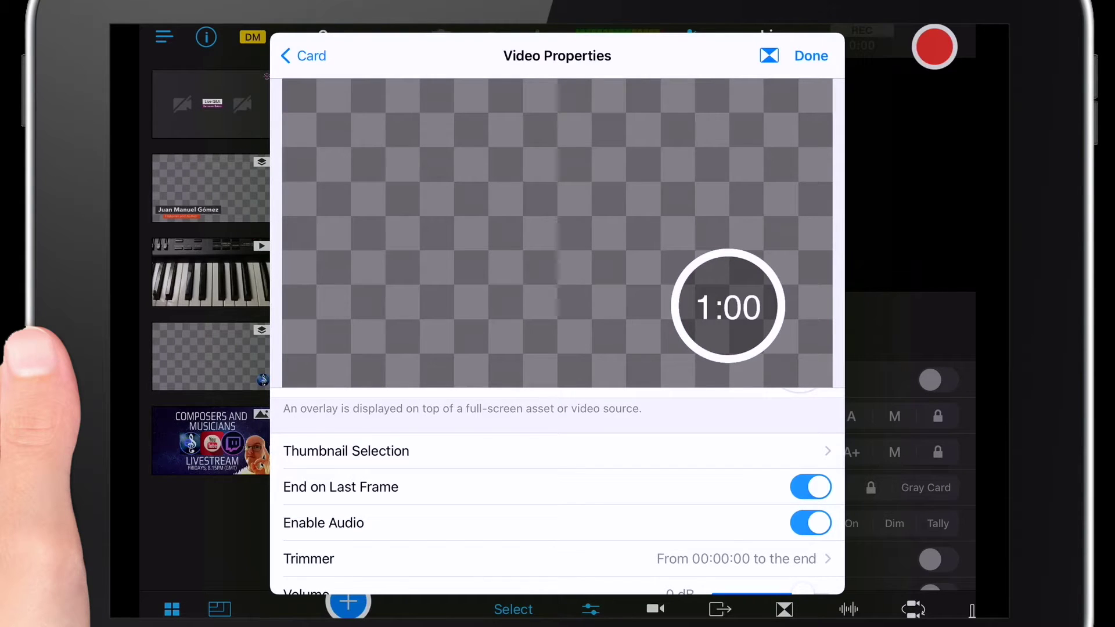
pyautogui.scroll(-1, 557, 493)
pyautogui.scroll(-1, 559, 492)
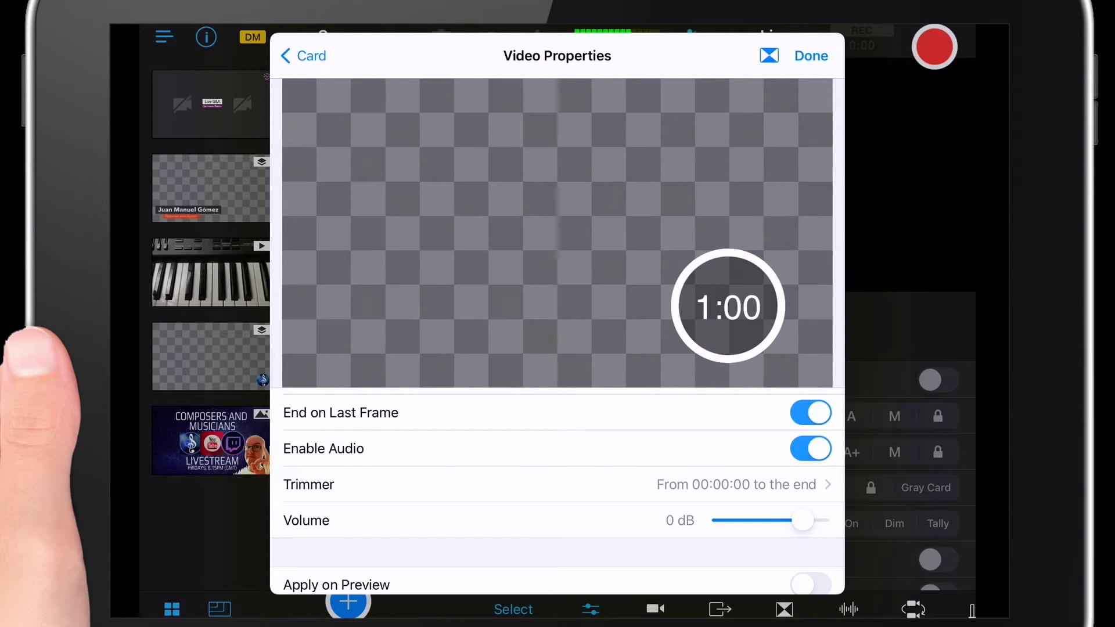
pyautogui.click(811, 449)
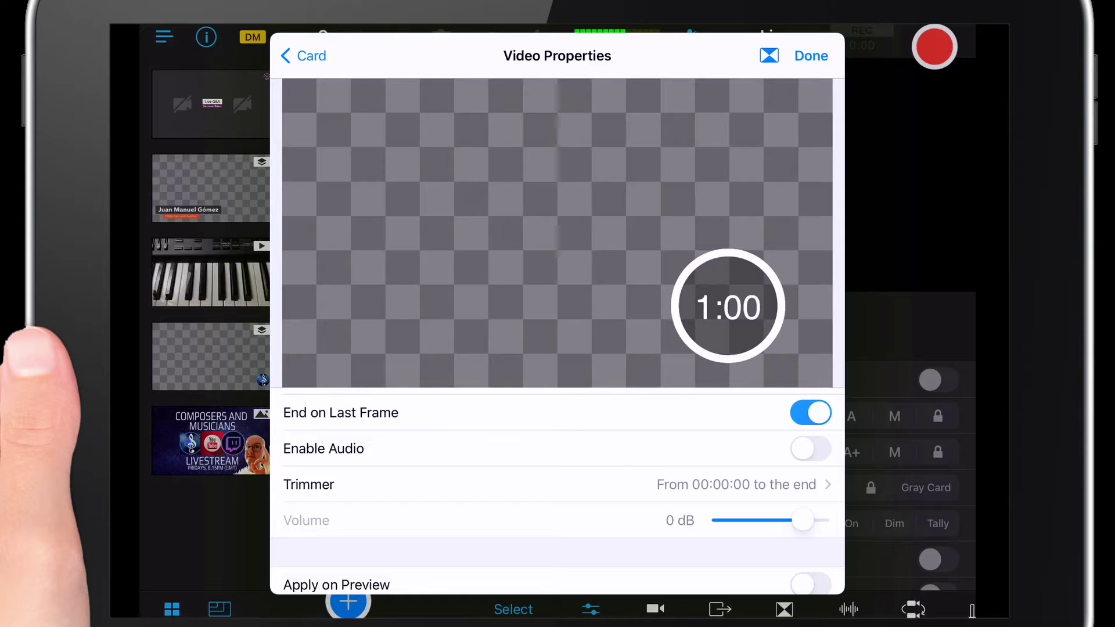
pyautogui.scroll(-3, 558, 488)
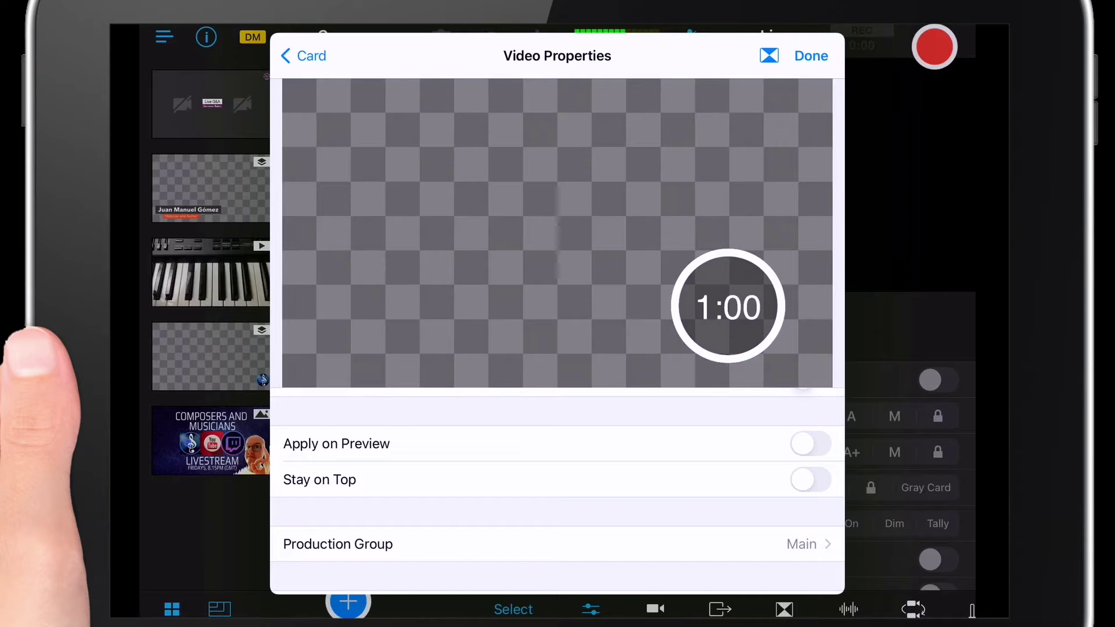
pyautogui.scroll(-1, 558, 487)
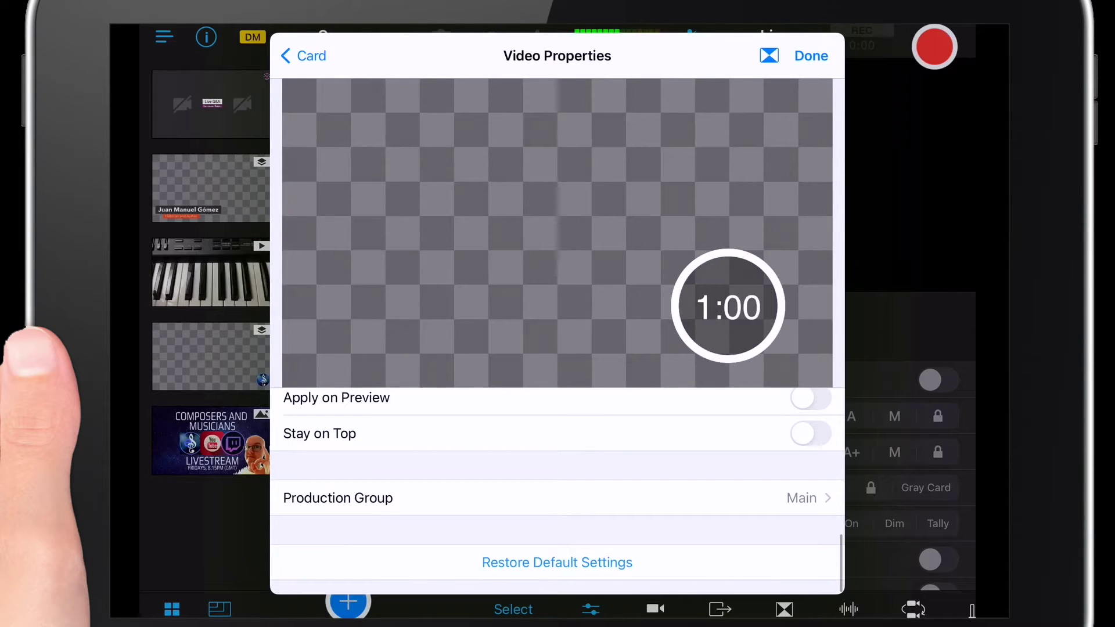
pyautogui.scroll(-1, 558, 488)
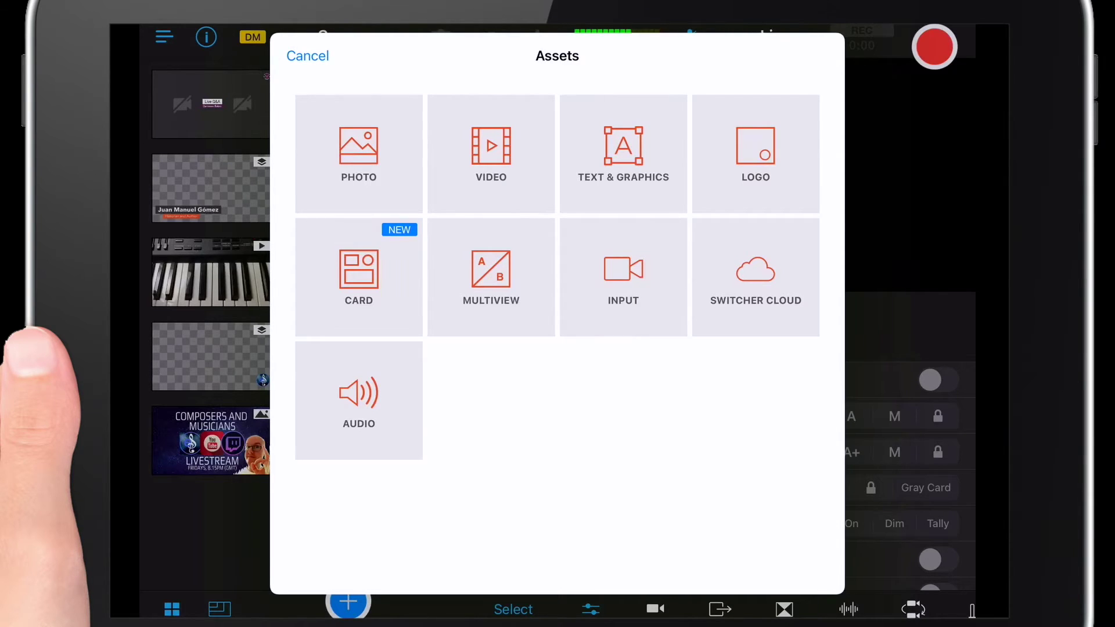
# Preview the Multiview layouts for six or more views
pyautogui.click(490, 278)
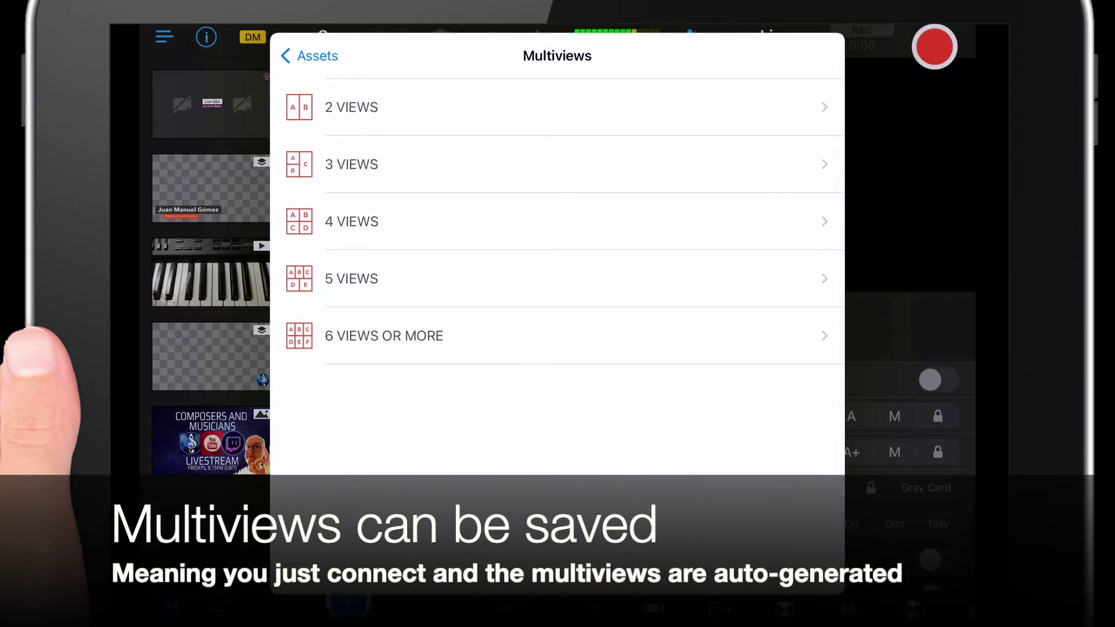
pyautogui.click(384, 336)
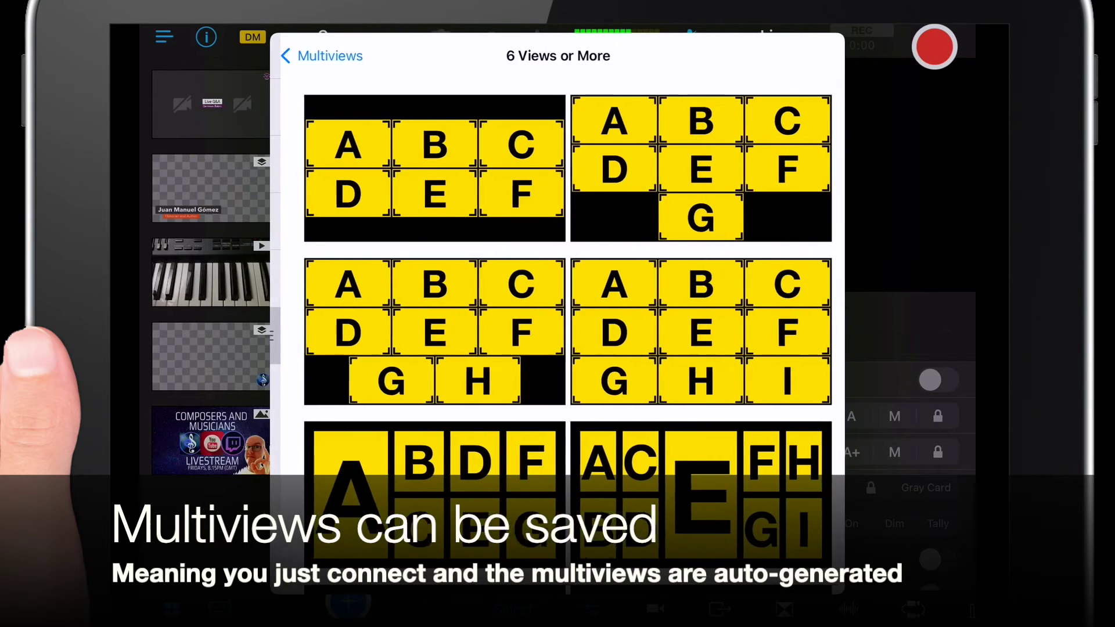
pyautogui.scroll(-3, 557, 305)
pyautogui.scroll(3, 558, 304)
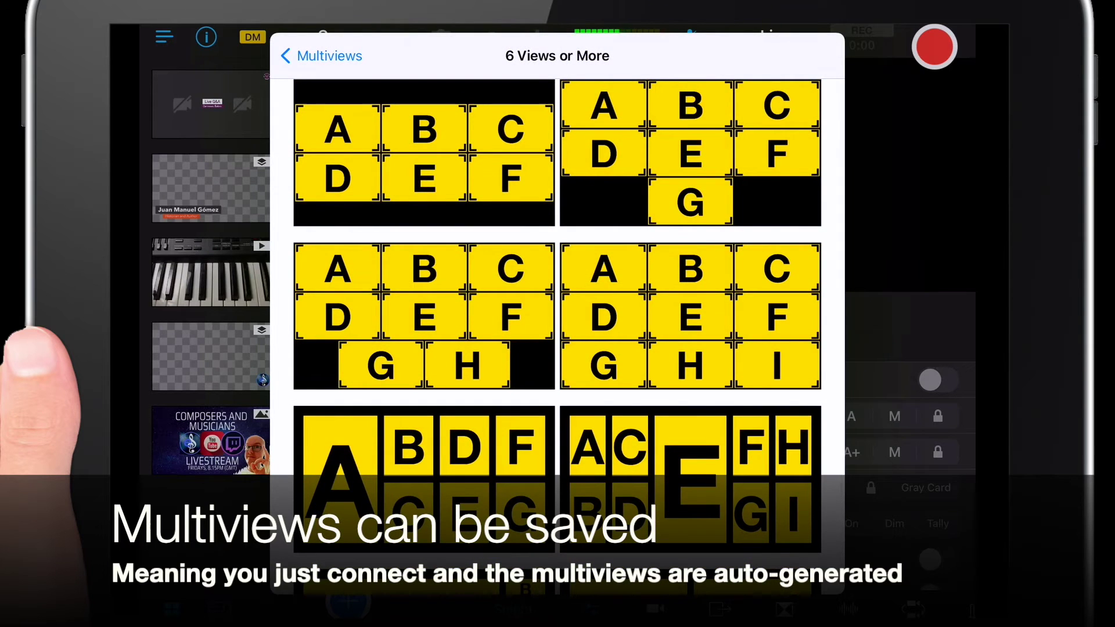
pyautogui.click(323, 55)
pyautogui.click(310, 55)
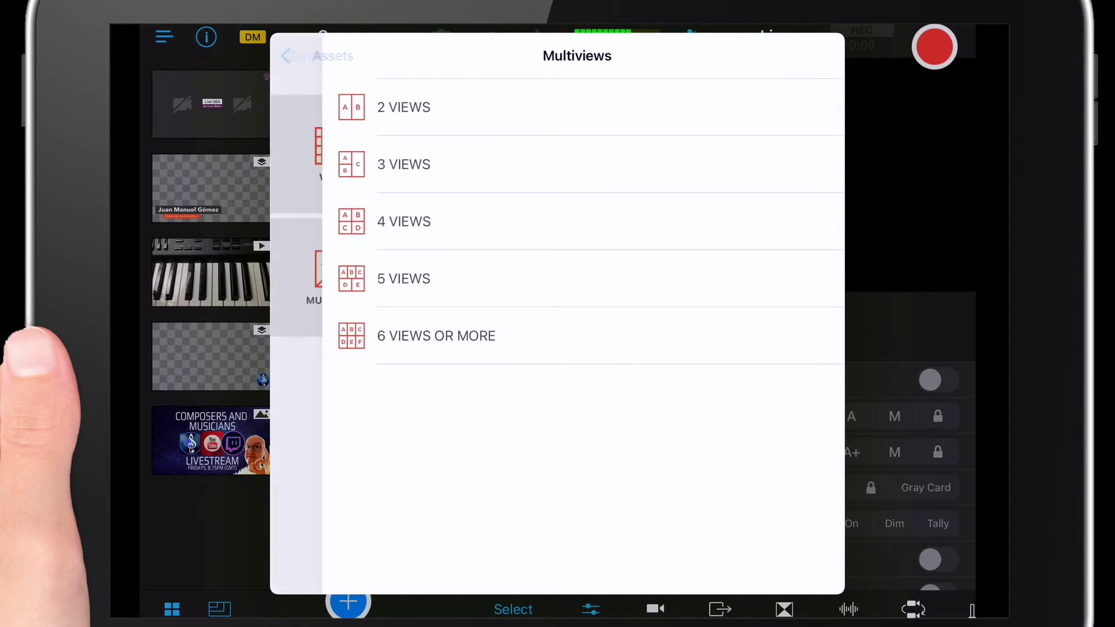
# Browse the Switcher Cloud assets and camera inputs, then close the asset picker
pyautogui.click(755, 277)
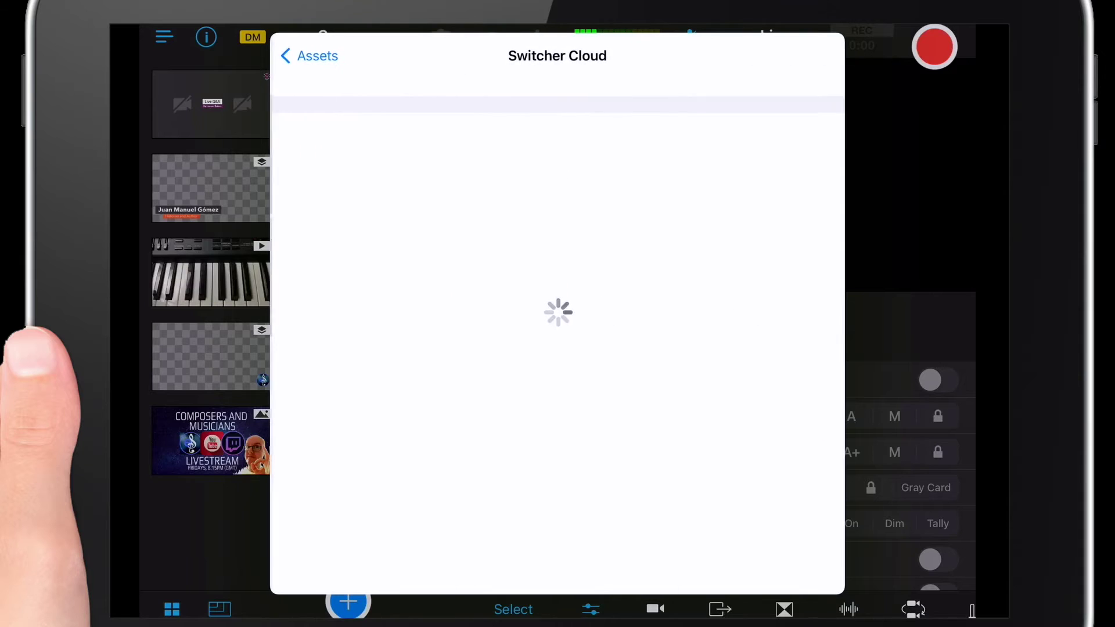
pyautogui.scroll(-2, 557, 348)
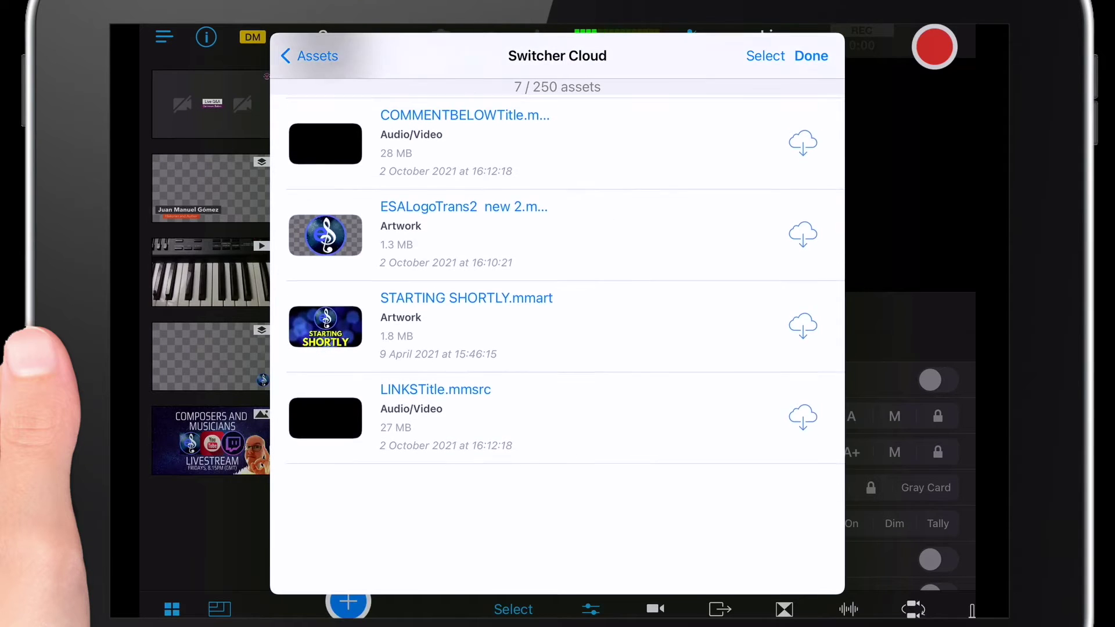
pyautogui.scroll(2, 557, 349)
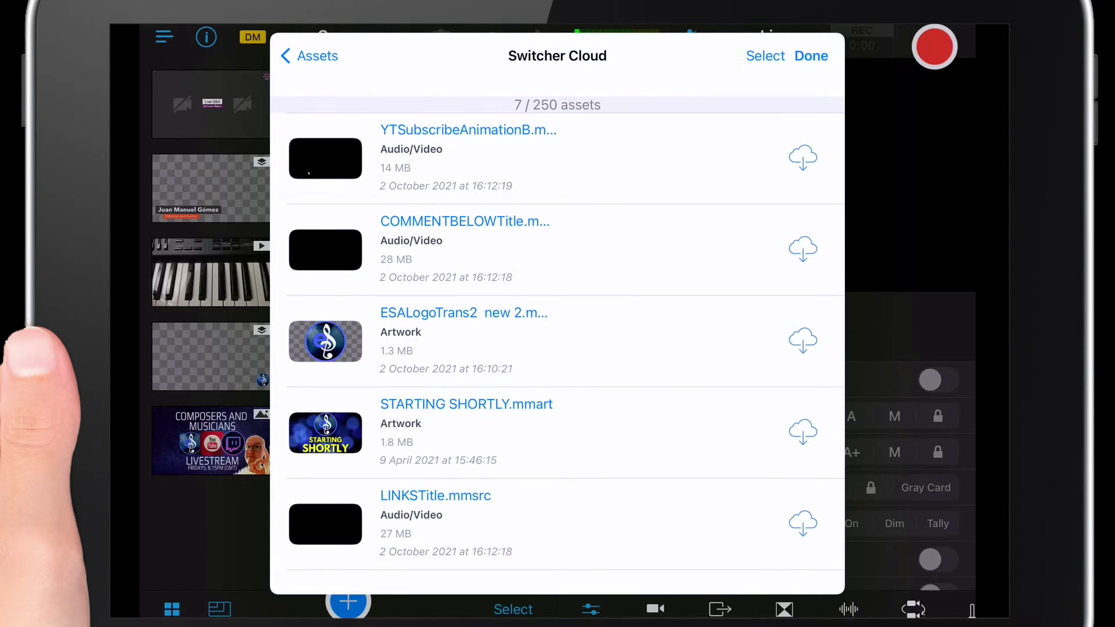
pyautogui.click(311, 55)
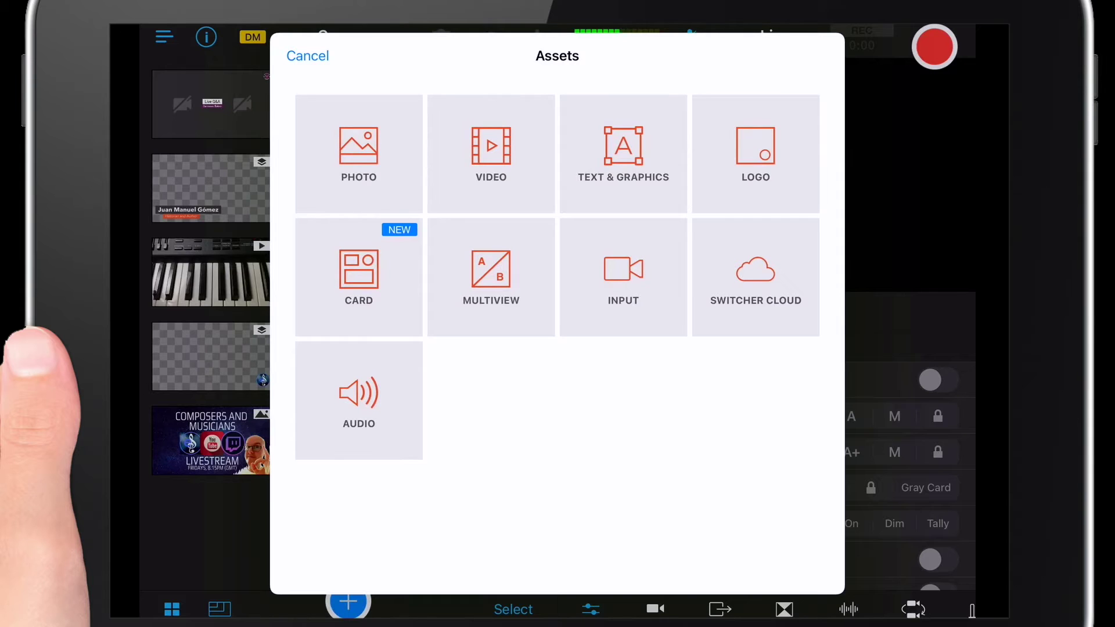
pyautogui.click(623, 277)
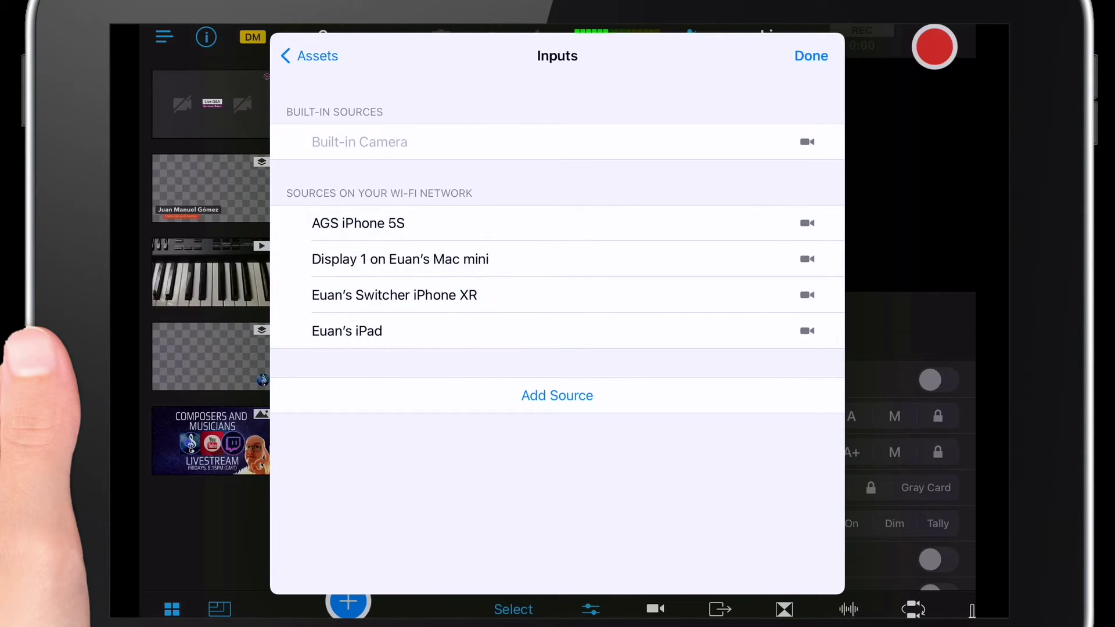
pyautogui.click(311, 55)
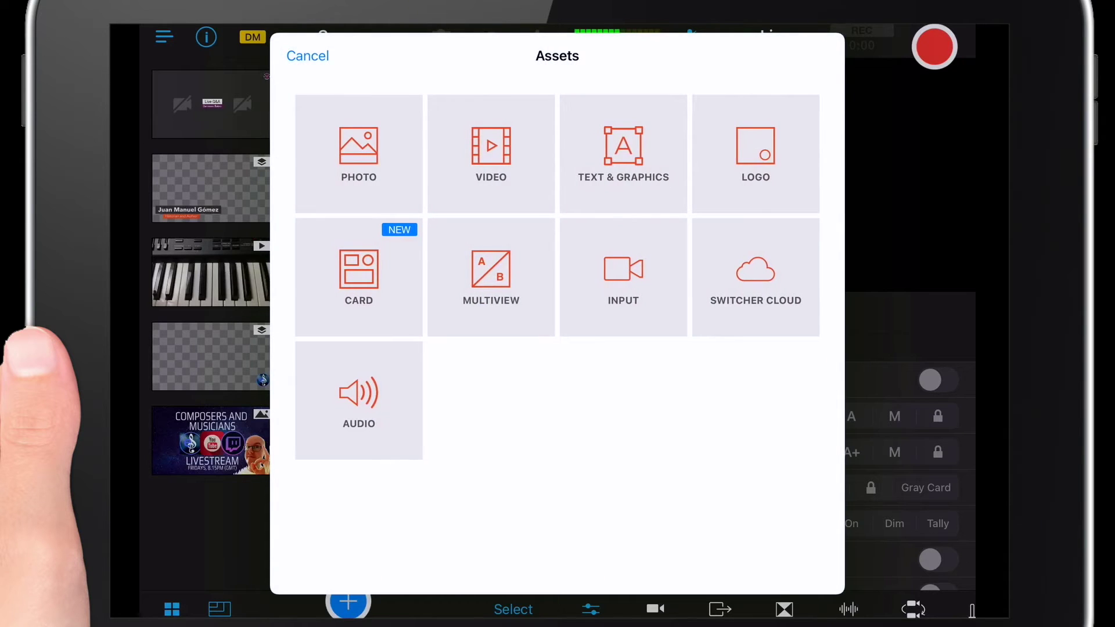
pyautogui.click(307, 55)
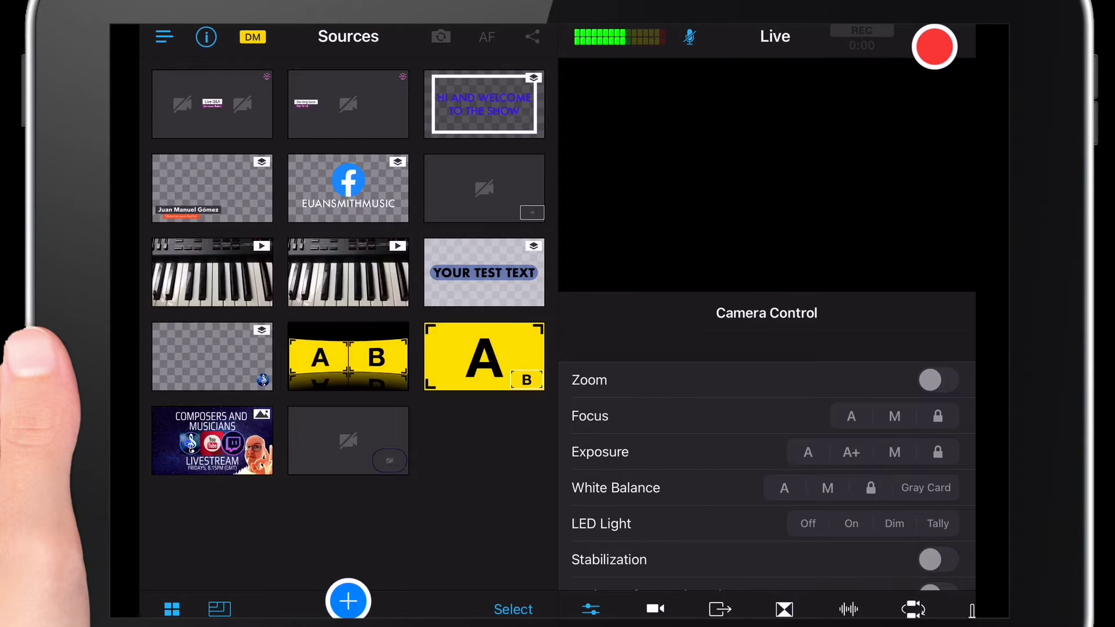
pyautogui.hscroll(-2, 766, 609)
pyautogui.click(347, 601)
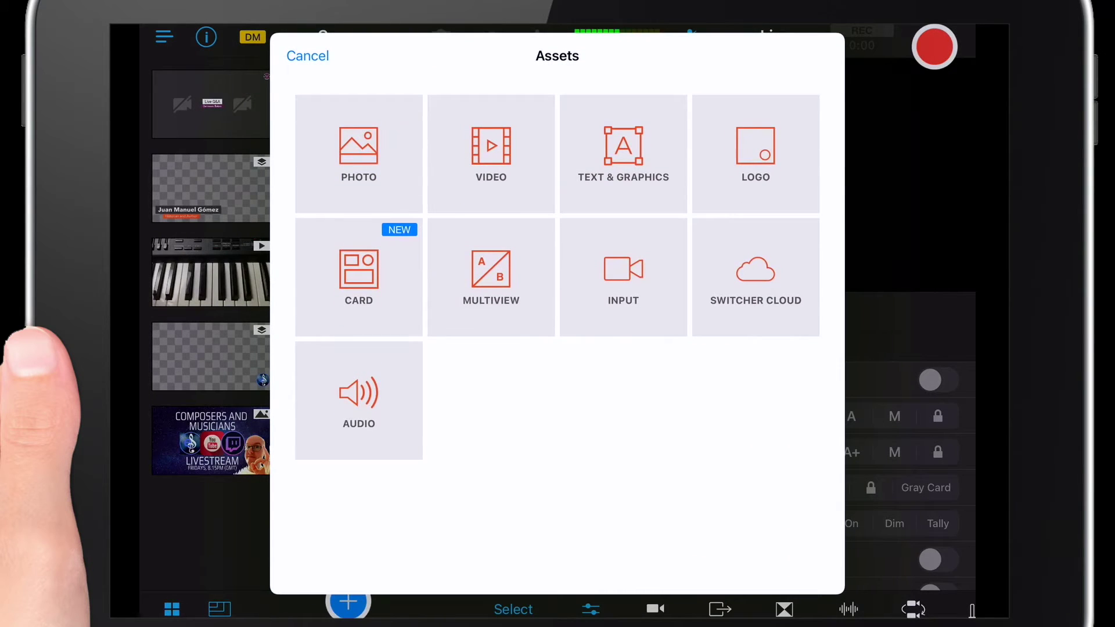
# Add the AGS iPhone 5S Wi-Fi camera from Inputs as source Angle 1
pyautogui.click(623, 277)
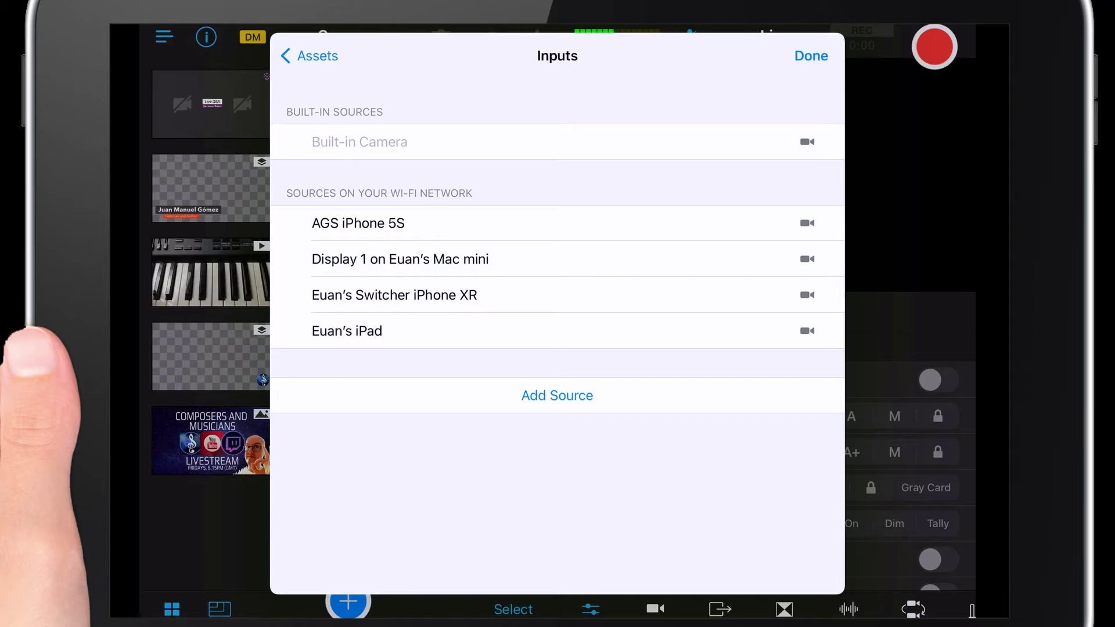
pyautogui.click(358, 223)
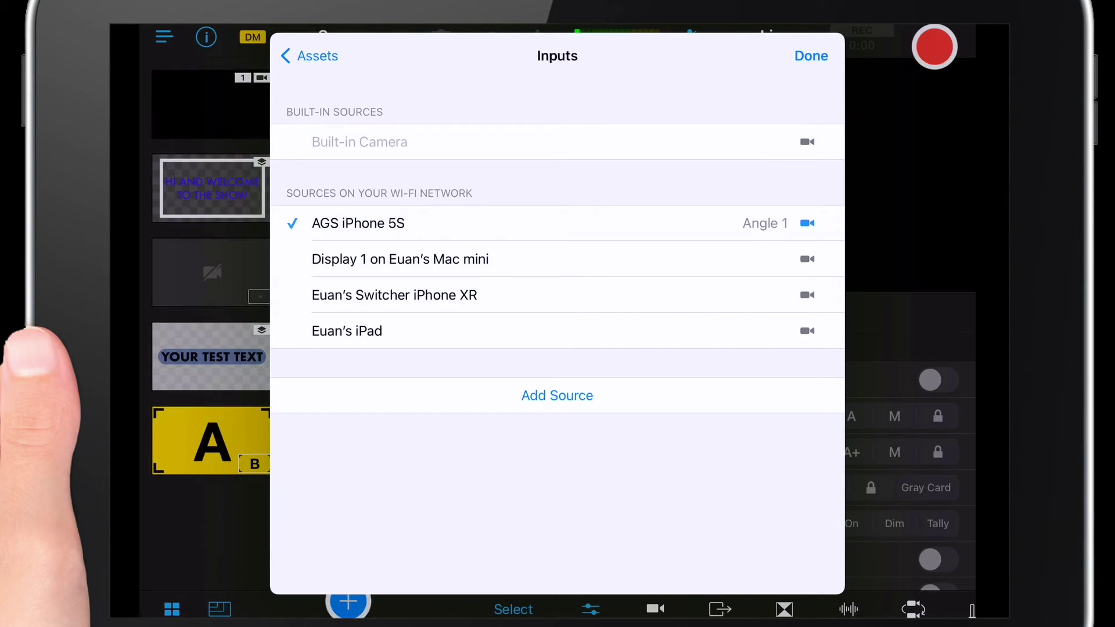
pyautogui.click(811, 55)
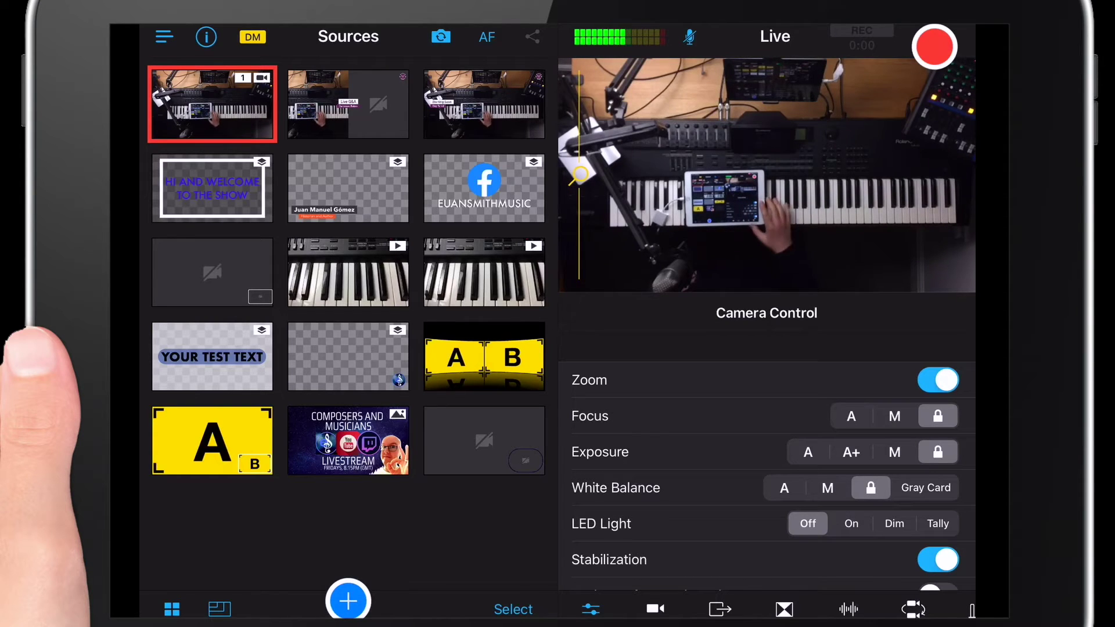
pyautogui.scroll(-2, 767, 463)
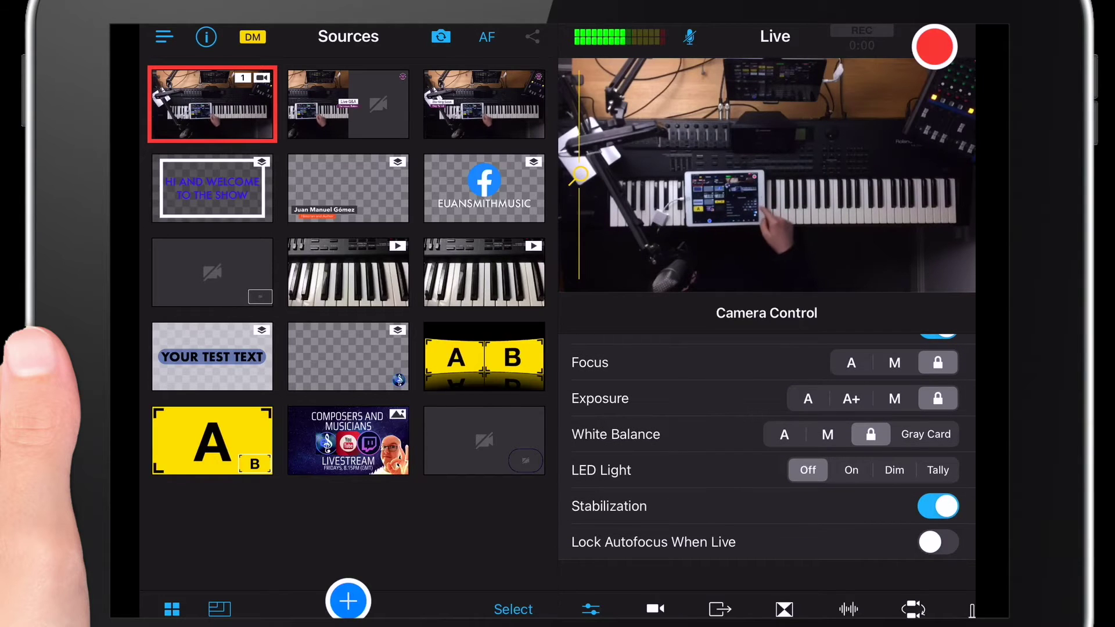
pyautogui.scroll(2, 767, 462)
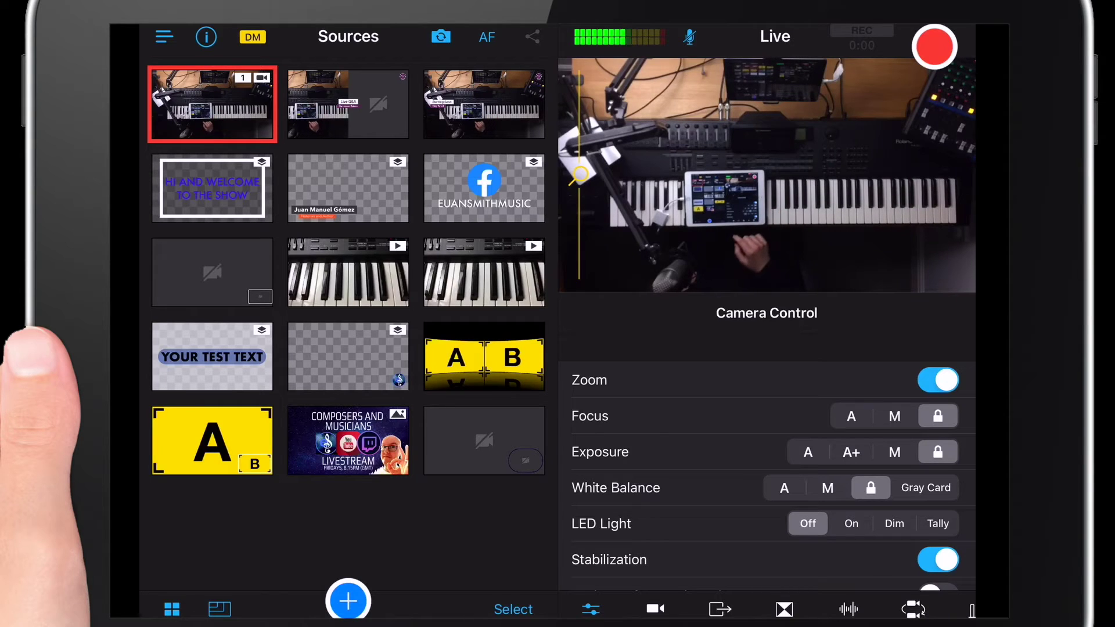
# Show the Inputs panel, then the broadcasting Outputs panel beside the live view
pyautogui.click(656, 610)
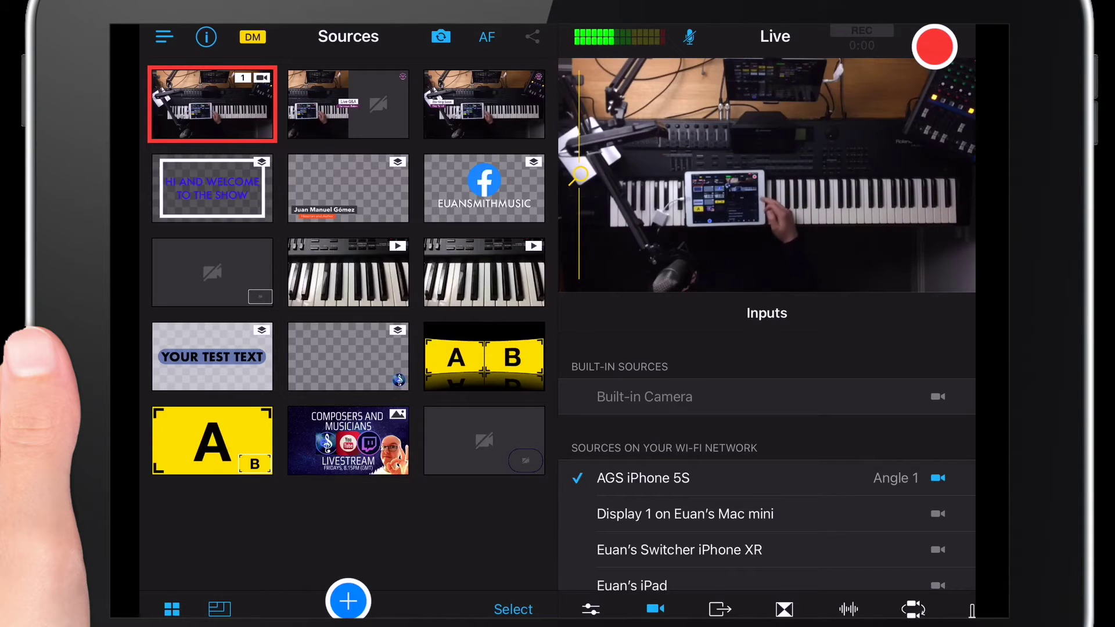
pyautogui.scroll(-3, 766, 461)
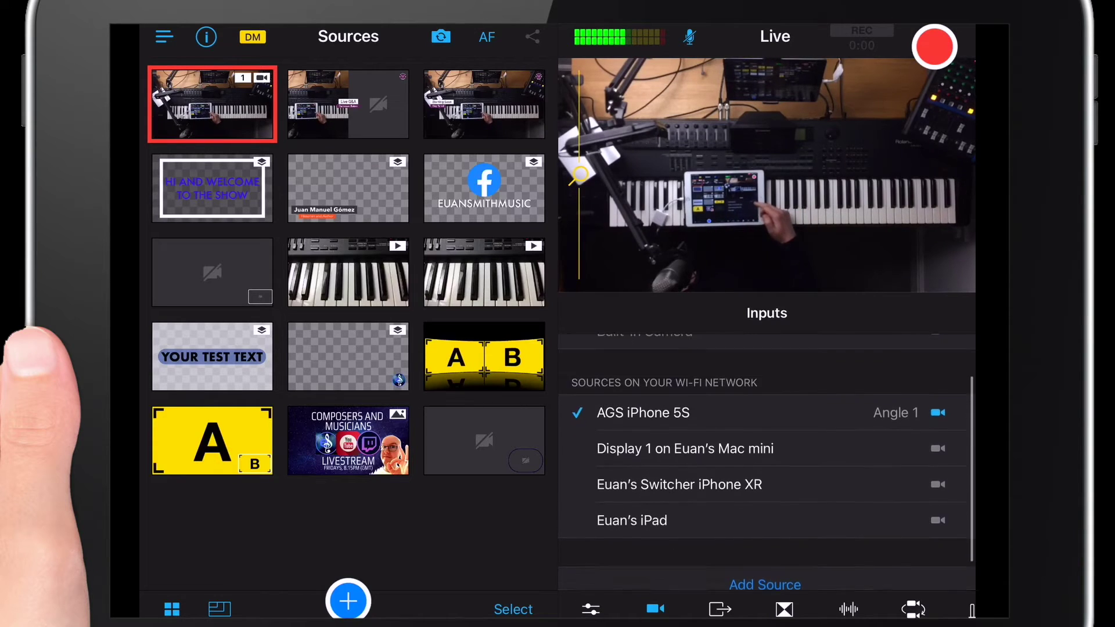
pyautogui.scroll(3, 766, 462)
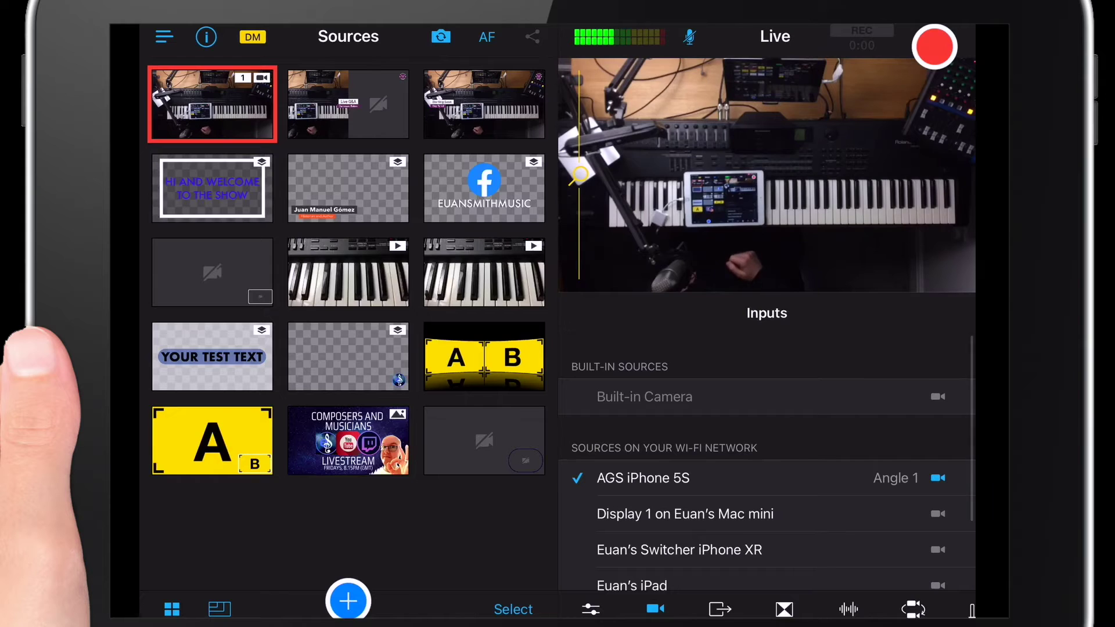
pyautogui.scroll(-3, 767, 462)
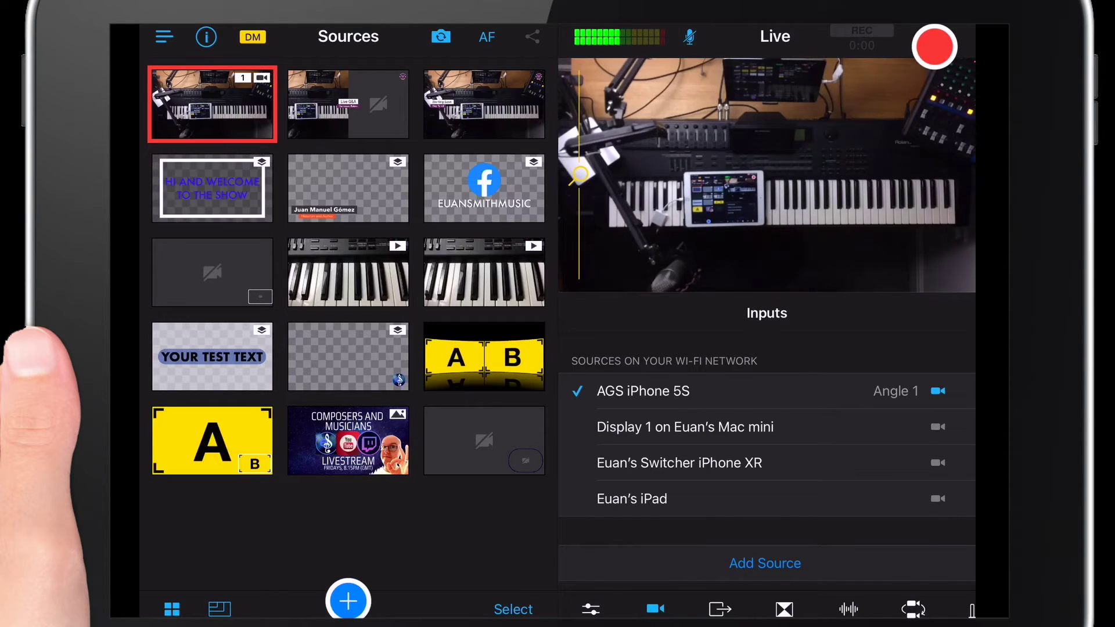
pyautogui.click(720, 609)
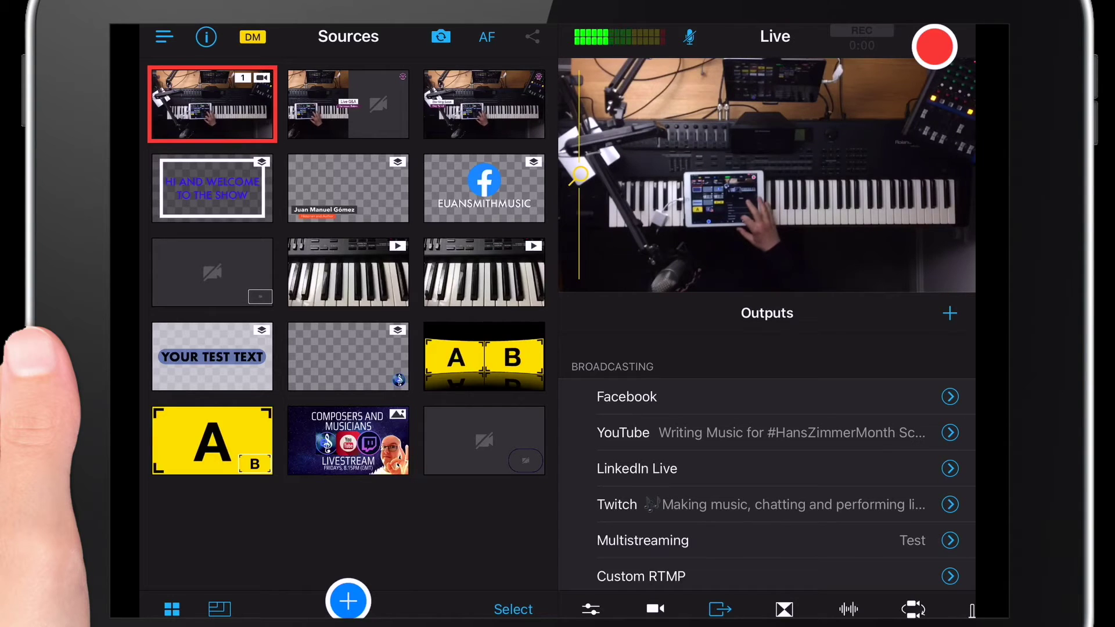
# Choose Multistreaming as the output, review its destinations, then close the sheet
pyautogui.click(641, 541)
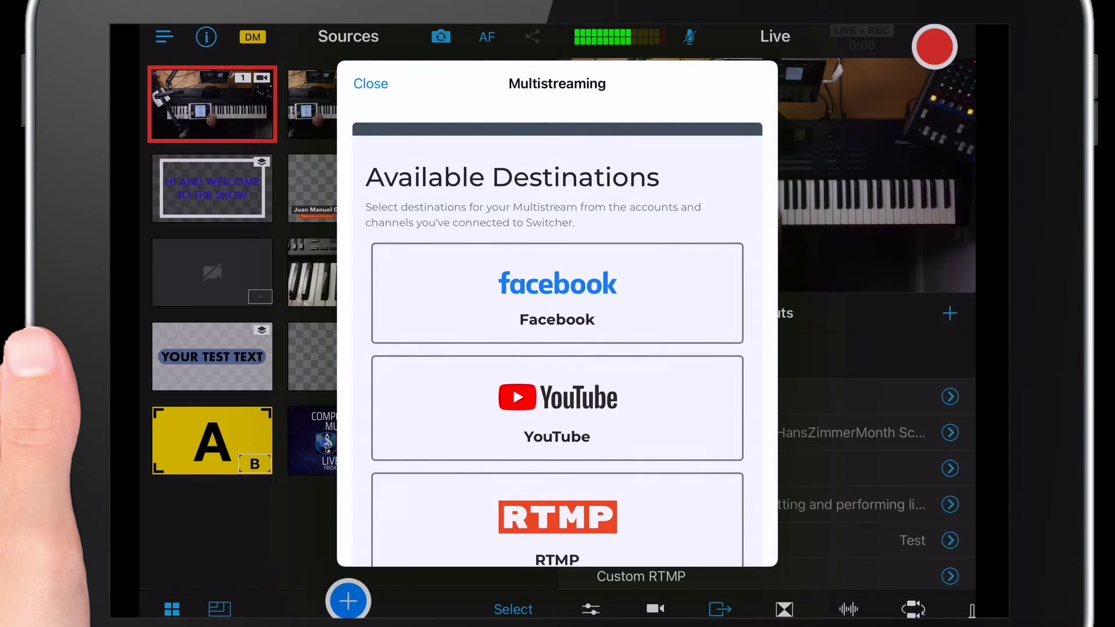
pyautogui.scroll(-3, 557, 340)
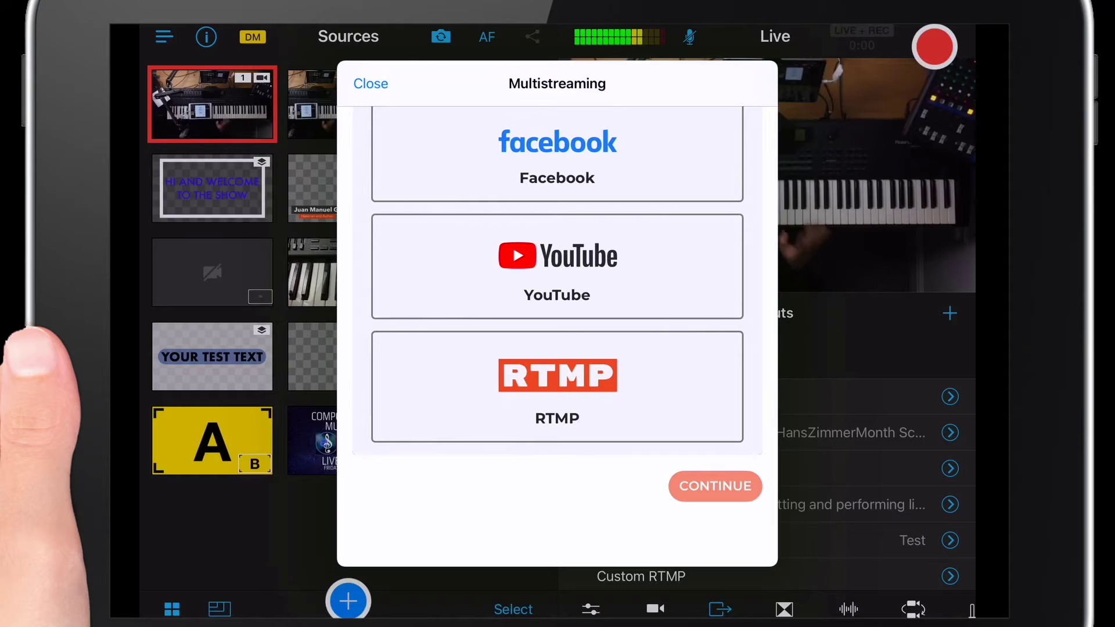
pyautogui.scroll(1, 558, 340)
pyautogui.scroll(1, 558, 340)
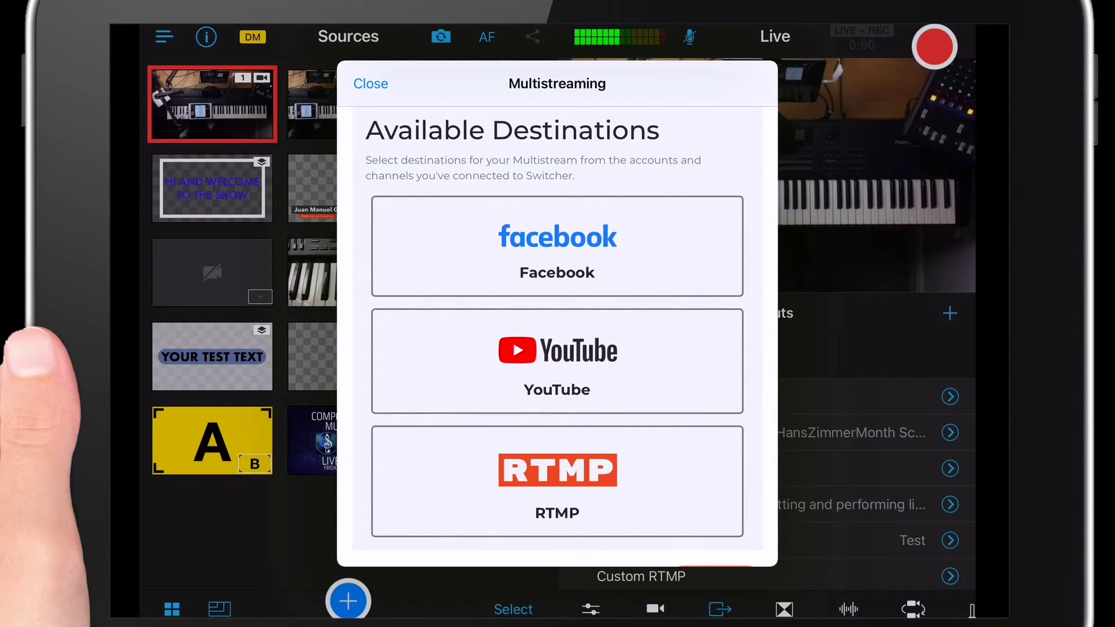
pyautogui.scroll(-2, 559, 340)
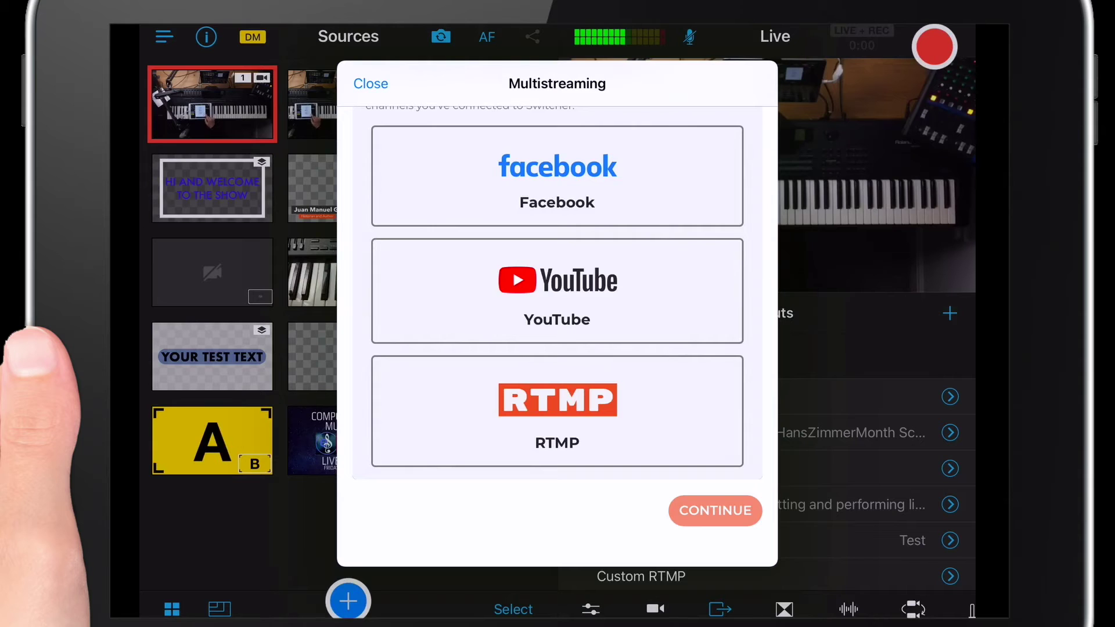
pyautogui.click(370, 83)
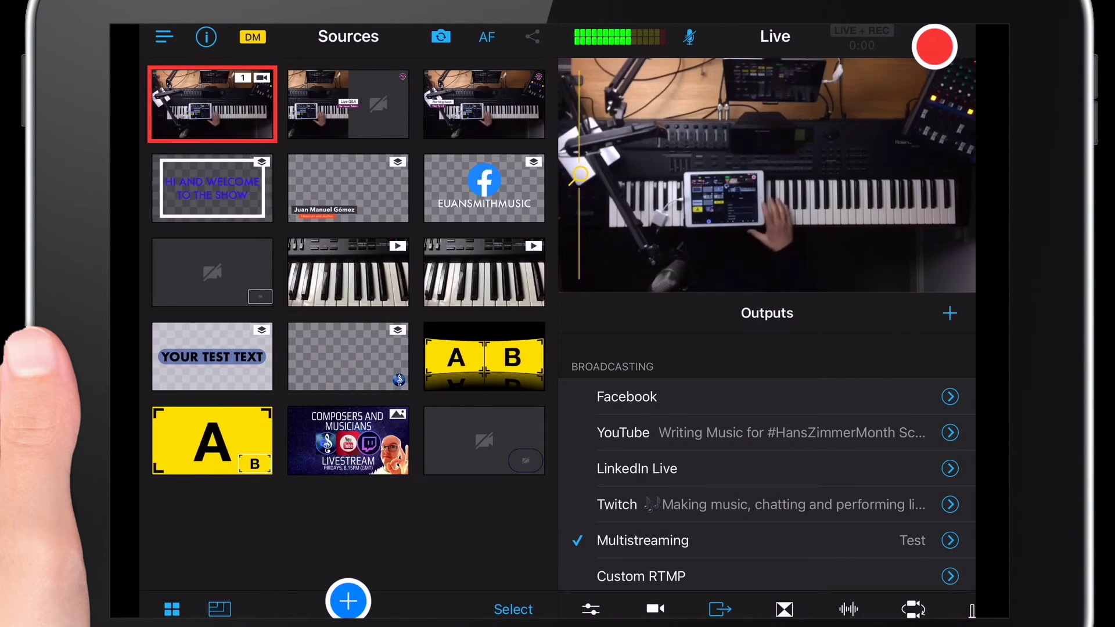
# Review the Transitions options, then the Audio settings down to Audio Monitoring
pyautogui.click(784, 610)
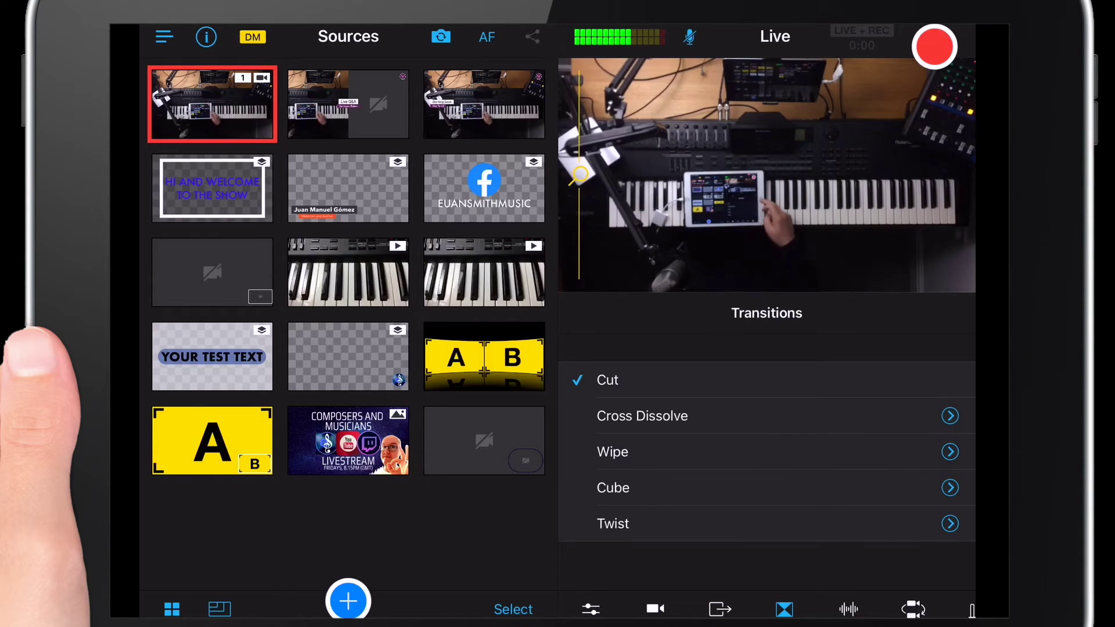
pyautogui.scroll(-2, 767, 453)
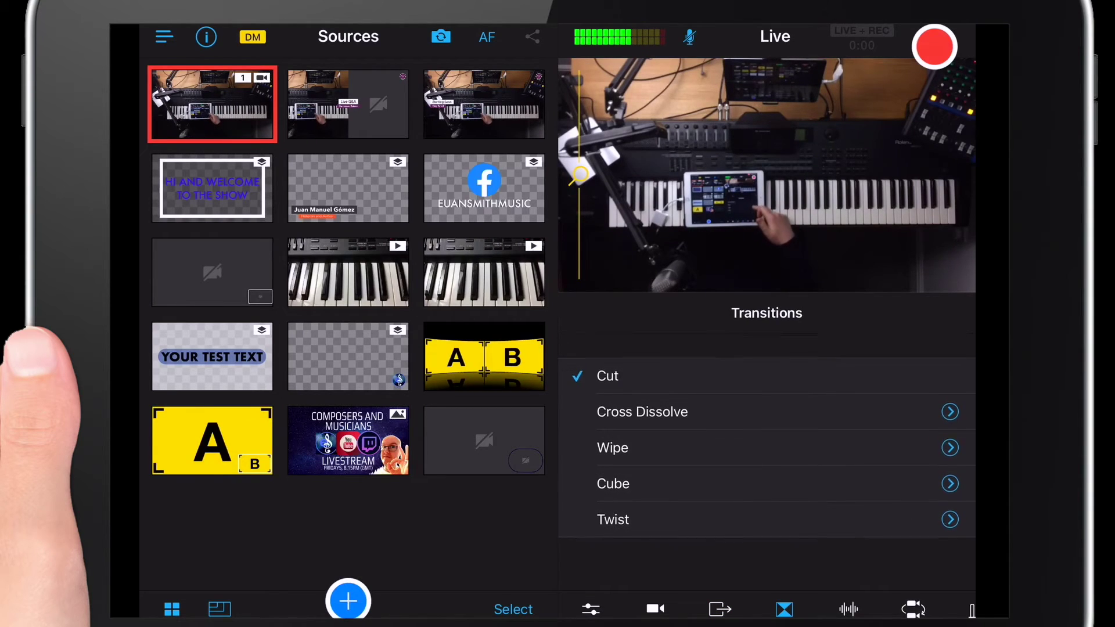
pyautogui.click(847, 609)
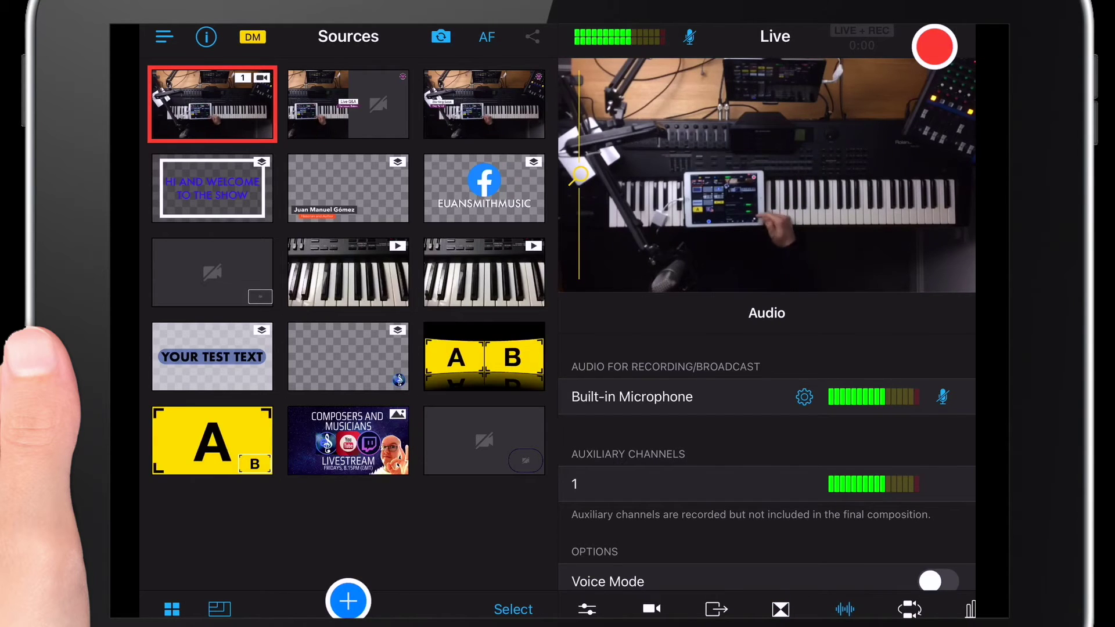
pyautogui.scroll(-2, 767, 462)
pyautogui.scroll(2, 767, 463)
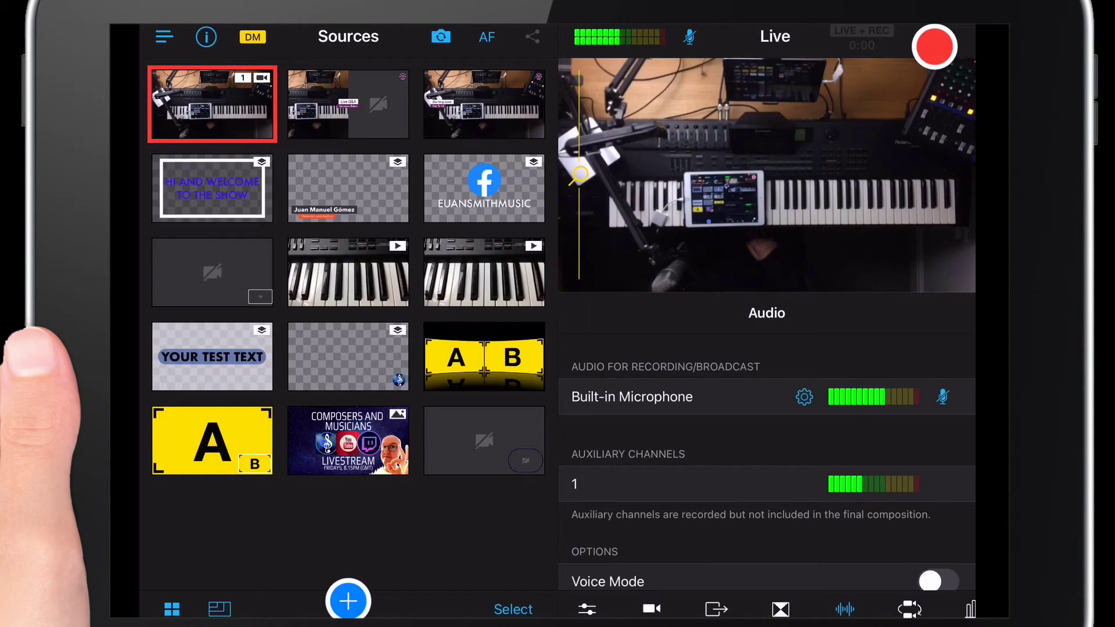
pyautogui.scroll(-4, 767, 462)
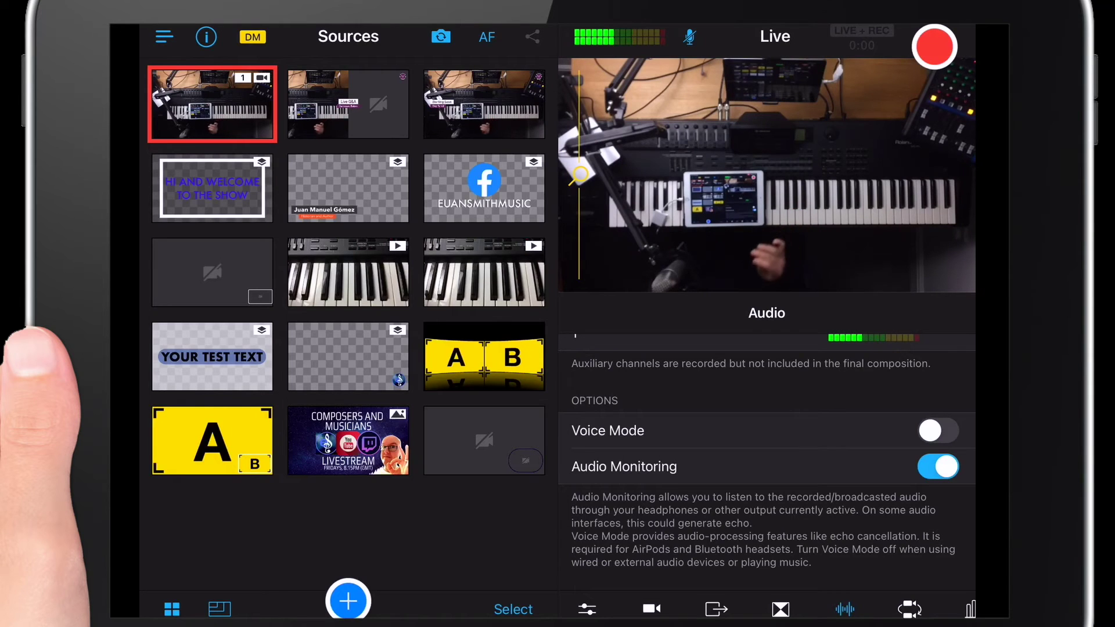
# In Auto-switch, toggle Shuffle off and back on and open the Interval setting
pyautogui.click(909, 609)
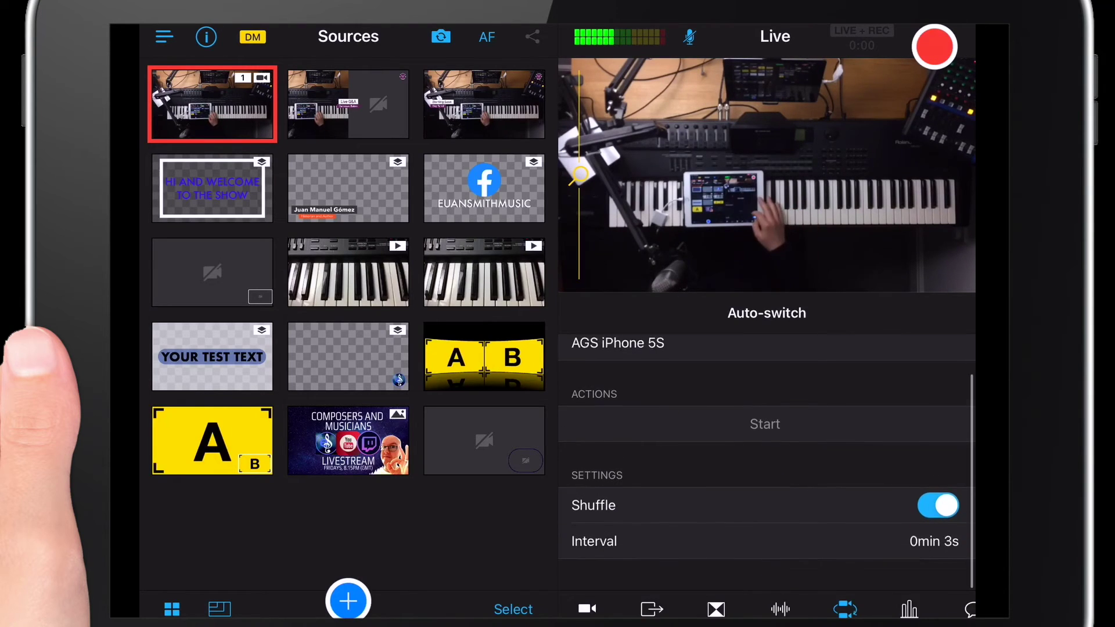
pyautogui.scroll(-1, 767, 477)
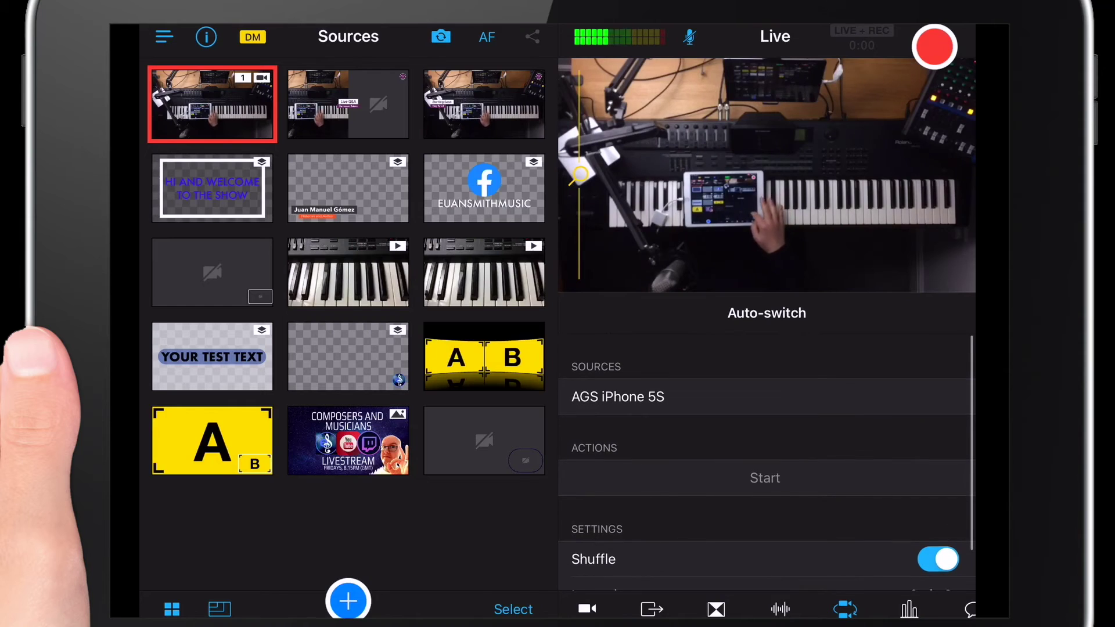
pyautogui.scroll(-1, 767, 462)
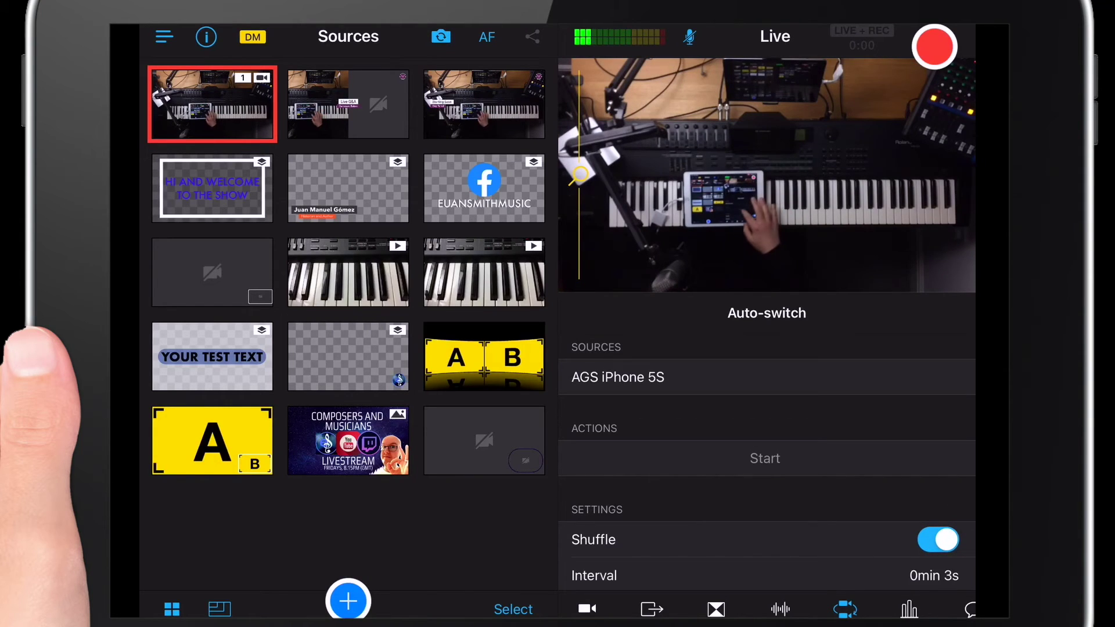
pyautogui.scroll(-1, 767, 462)
pyautogui.scroll(-1, 767, 462)
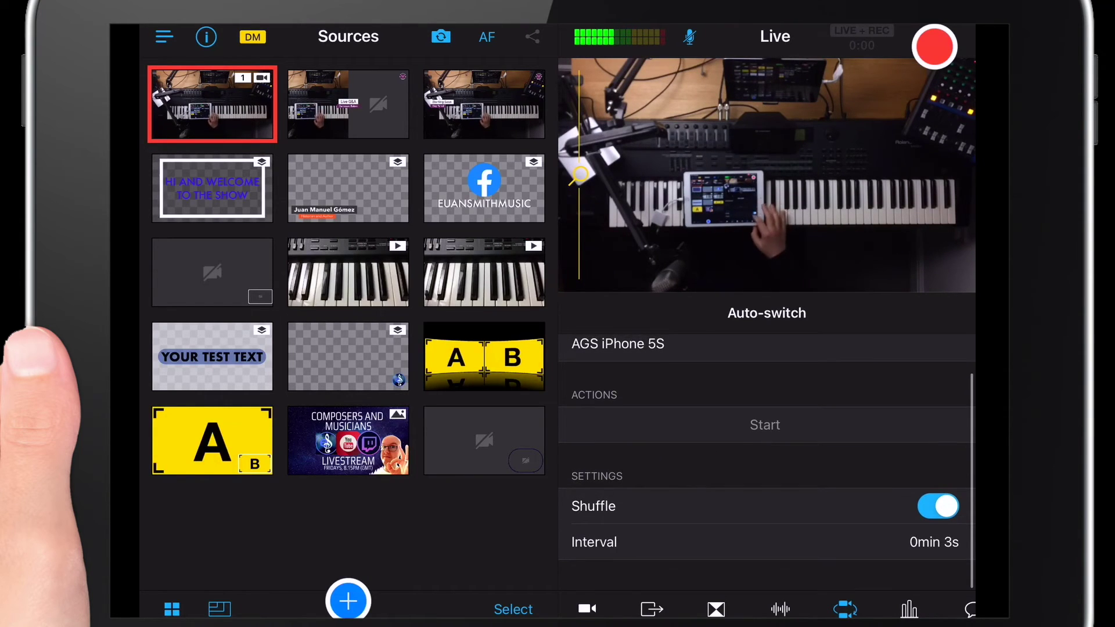
pyautogui.click(938, 507)
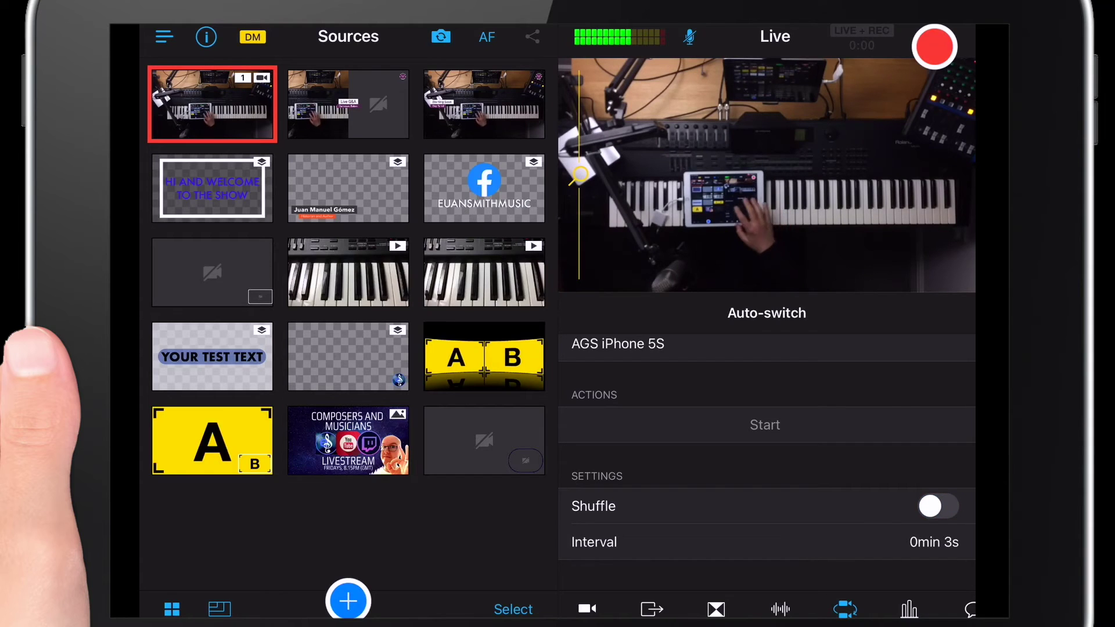
pyautogui.click(939, 506)
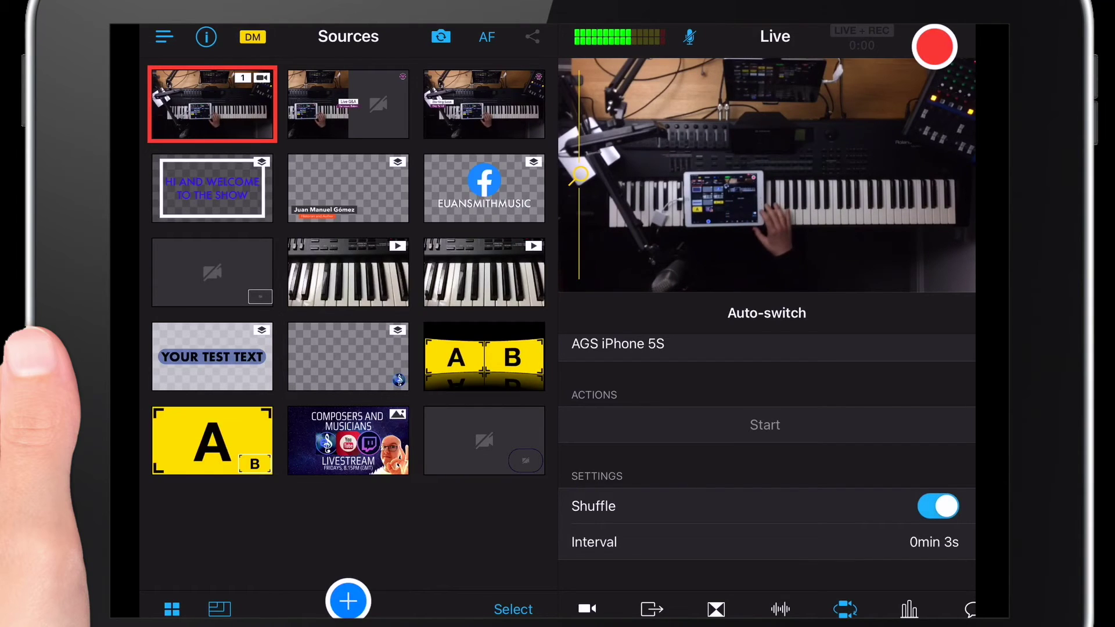
pyautogui.click(765, 543)
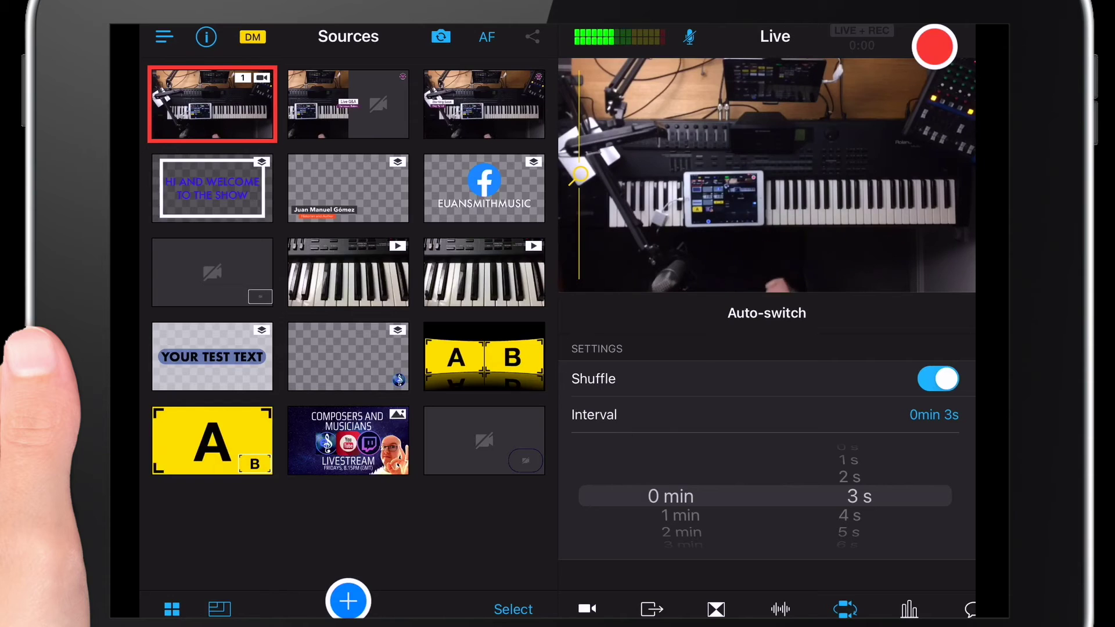
pyautogui.moveTo(871, 435); pyautogui.dragTo(662, 435)
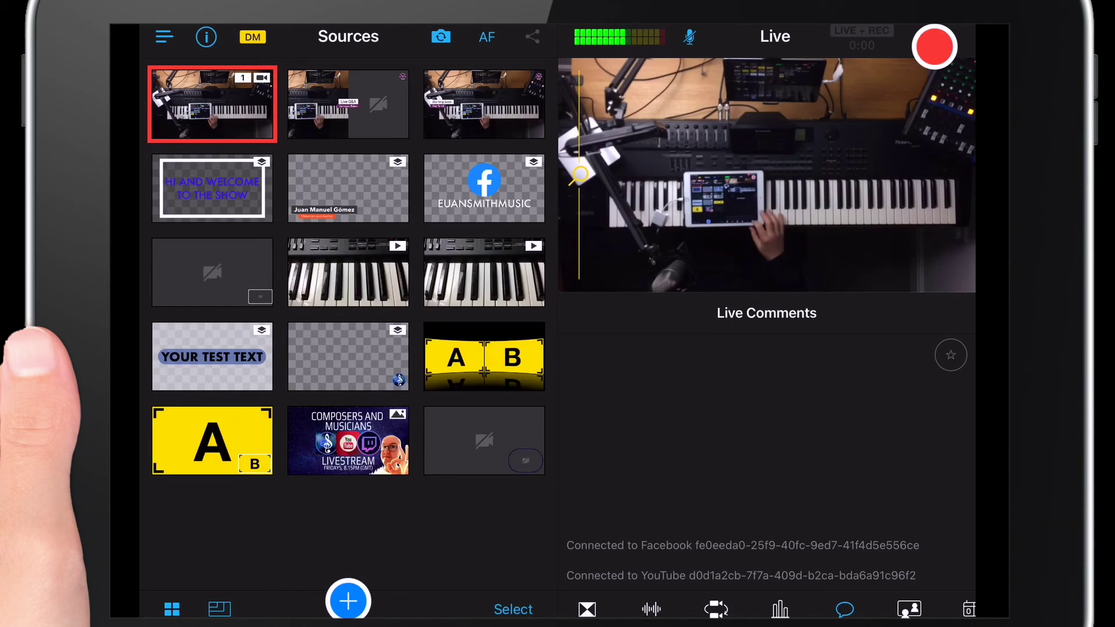
pyautogui.click(909, 610)
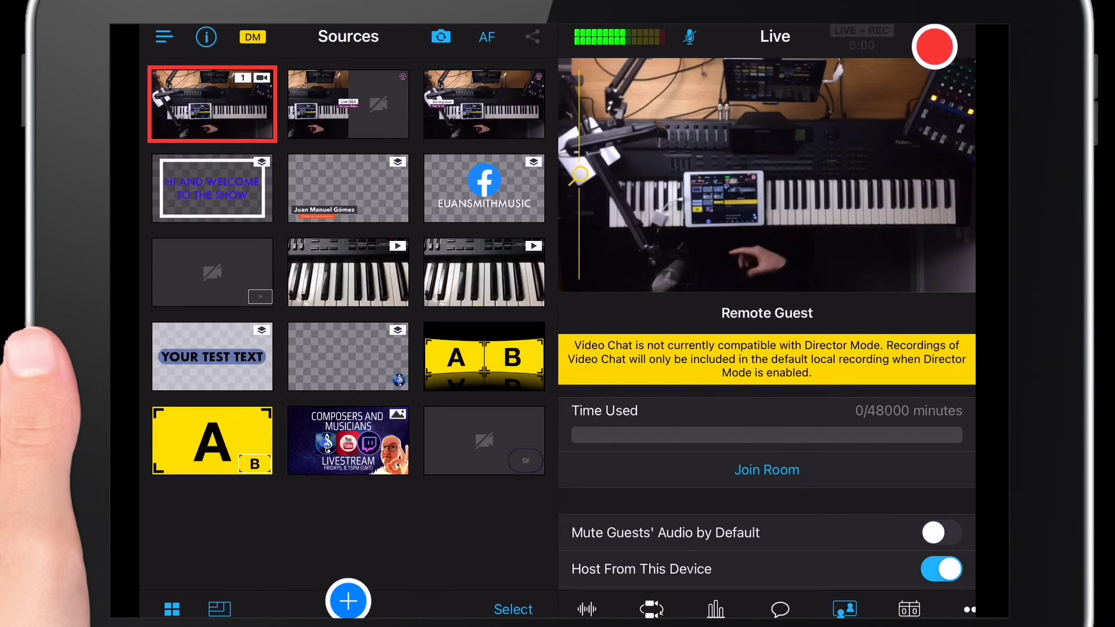
pyautogui.scroll(-3, 767, 437)
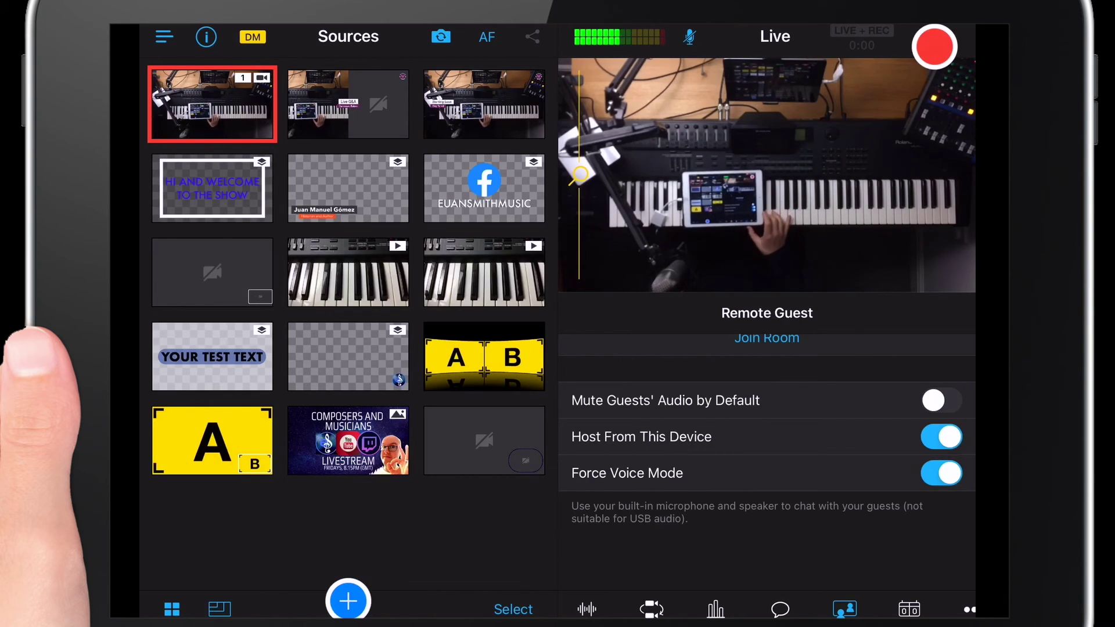
pyautogui.scroll(3, 766, 445)
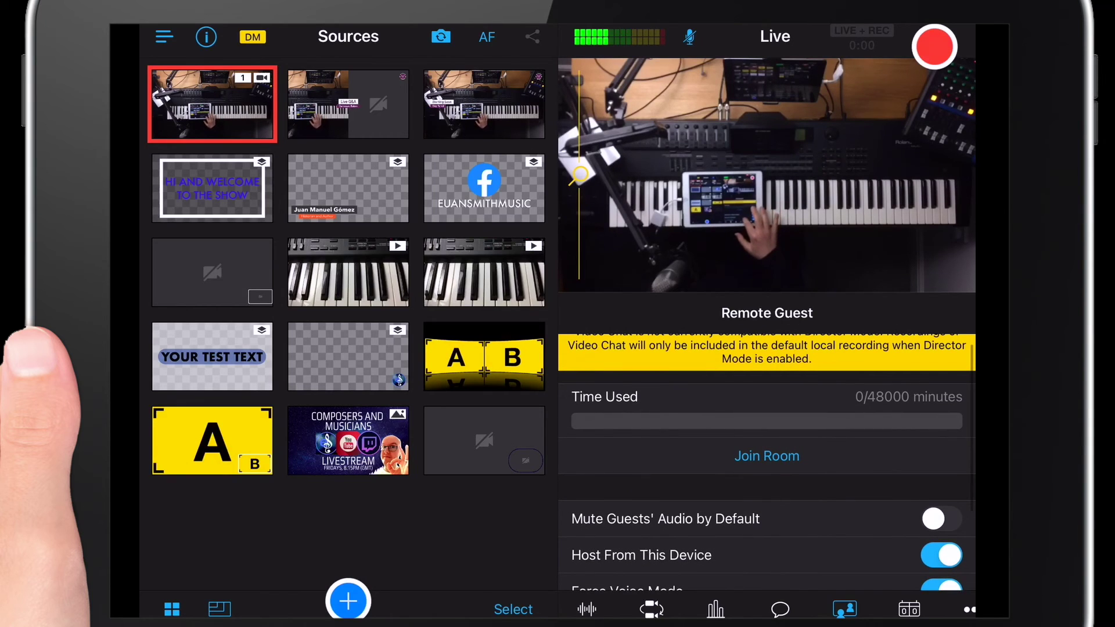
pyautogui.scroll(-3, 767, 454)
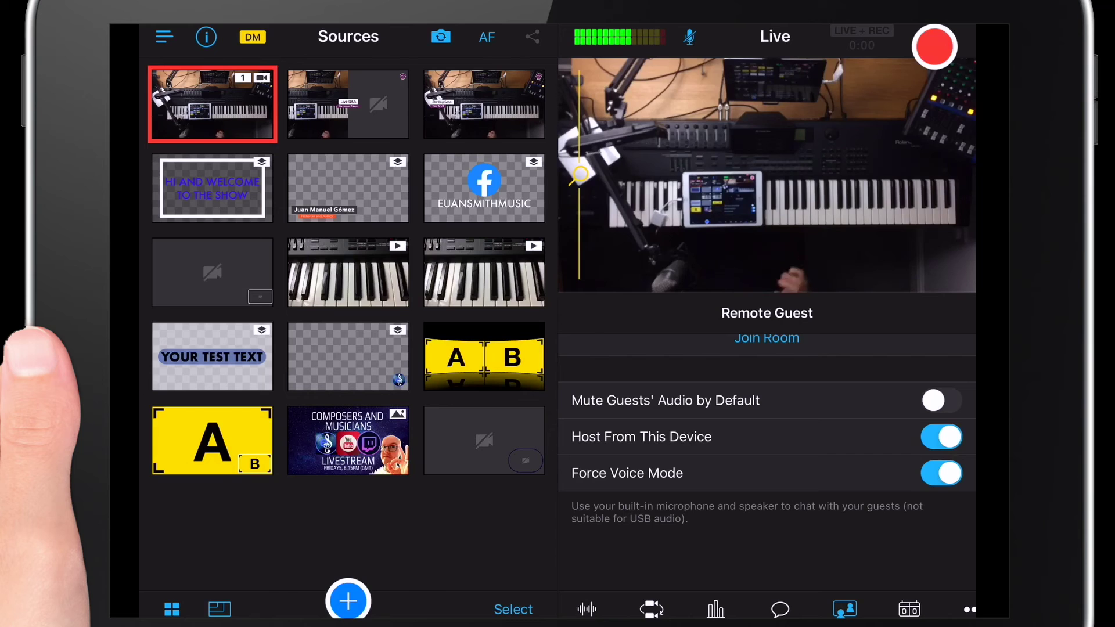
# Open the Customize dialog listing the tools from Camera Control through Scoreboard
pyautogui.click(909, 609)
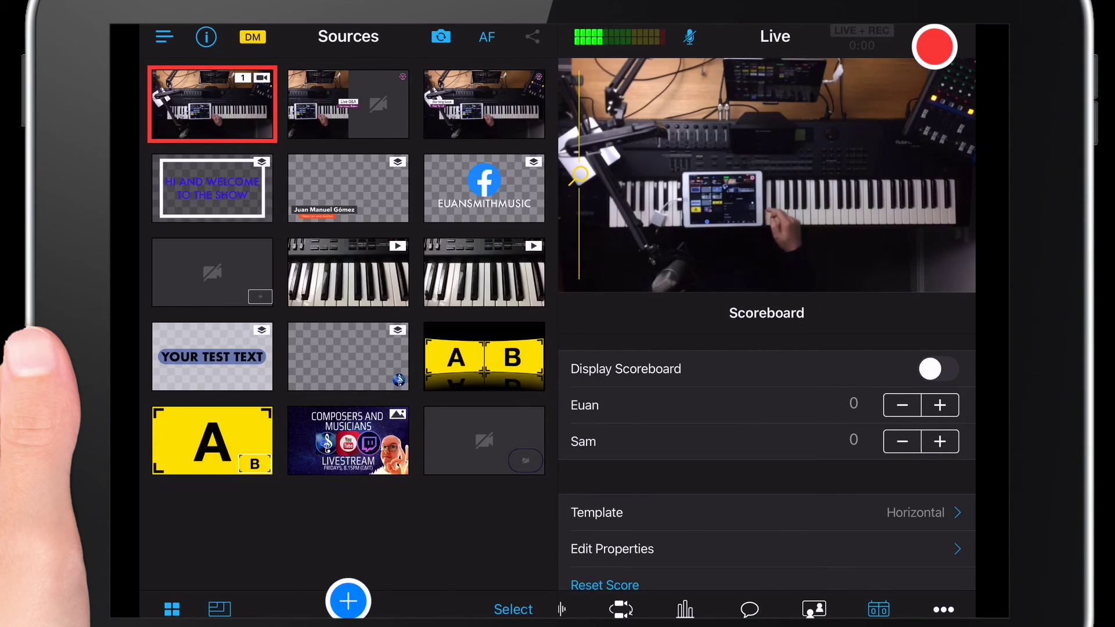
pyautogui.scroll(-2, 766, 453)
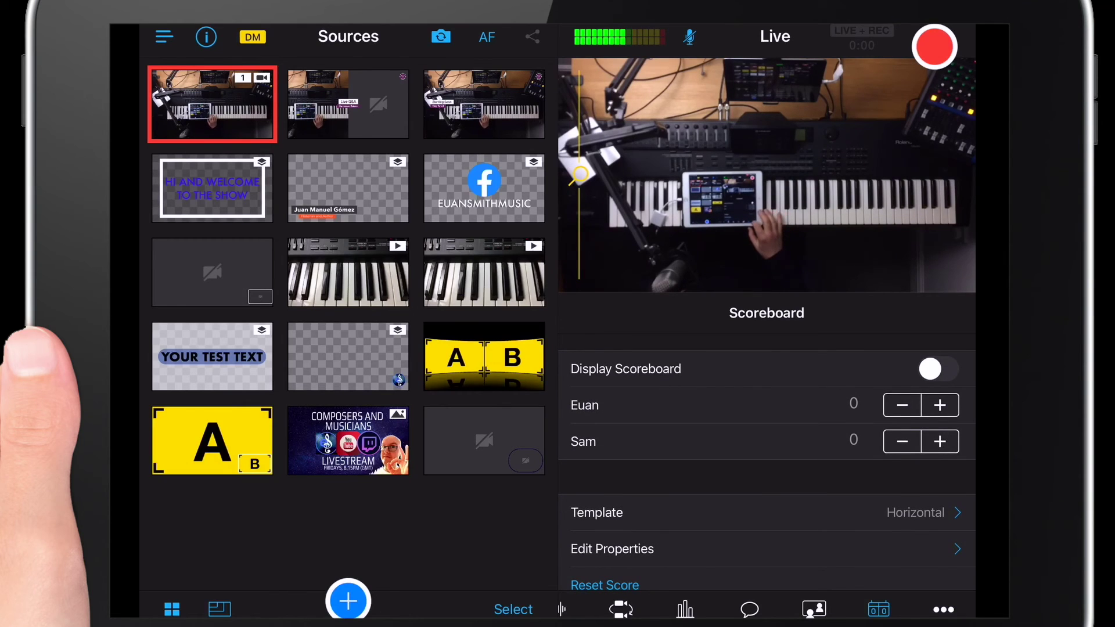
pyautogui.hscroll(-3, 767, 609)
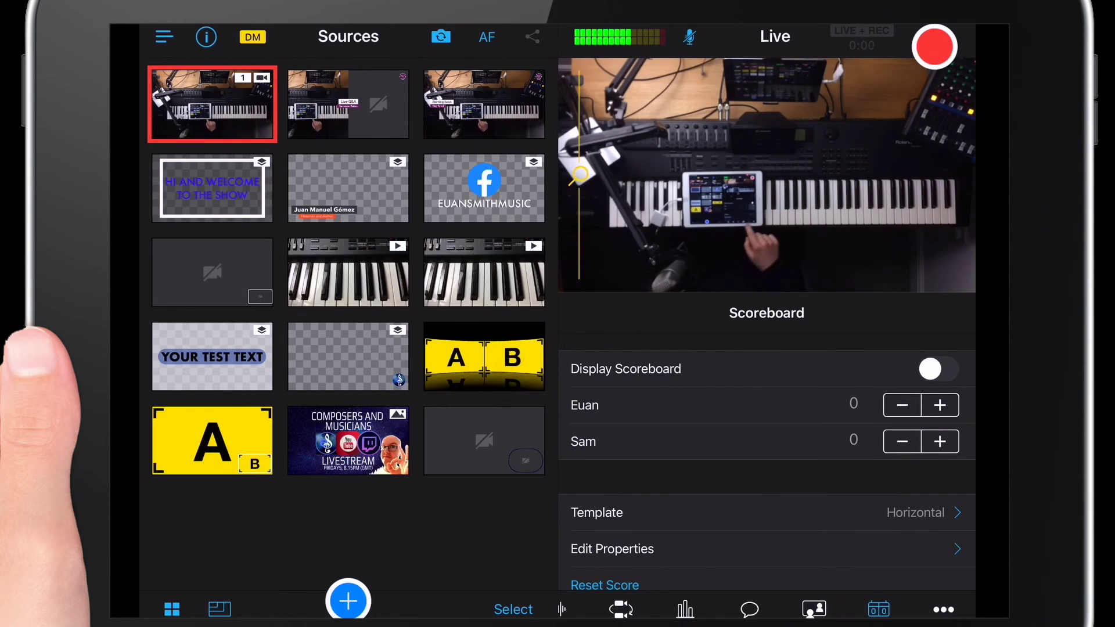
pyautogui.hscroll(3, 767, 609)
# Reorder the tools in Customize so Inputs precedes Camera Control, then show the Inputs panel
pyautogui.click(944, 609)
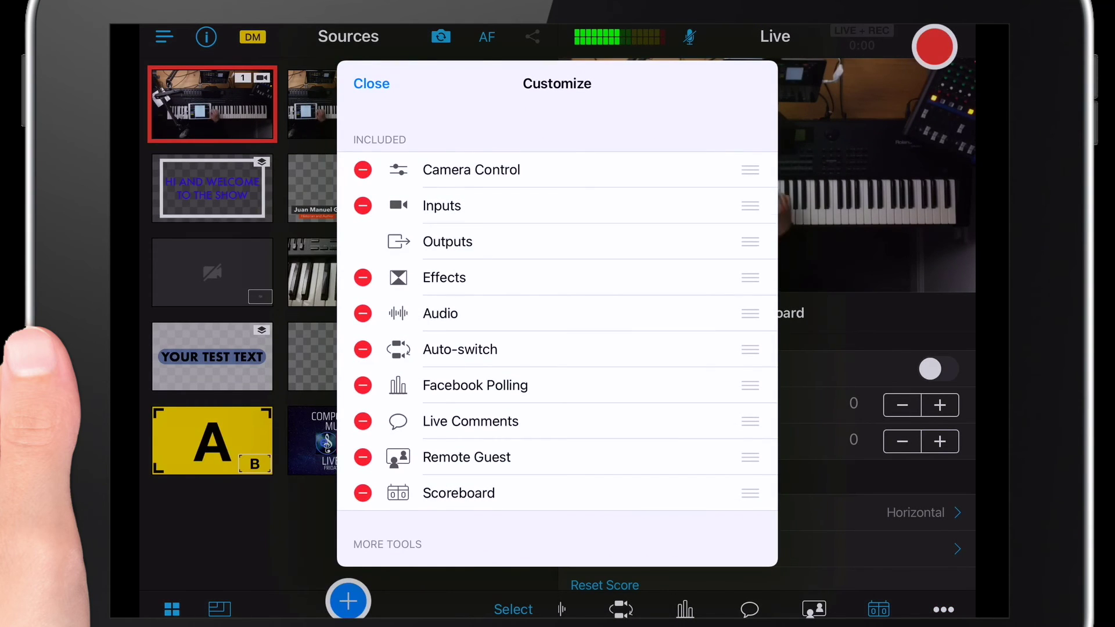
pyautogui.moveTo(750, 170)
pyautogui.mouseDown()
pyautogui.moveTo(750, 261)
pyautogui.moveTo(750, 166)
pyautogui.mouseUp()
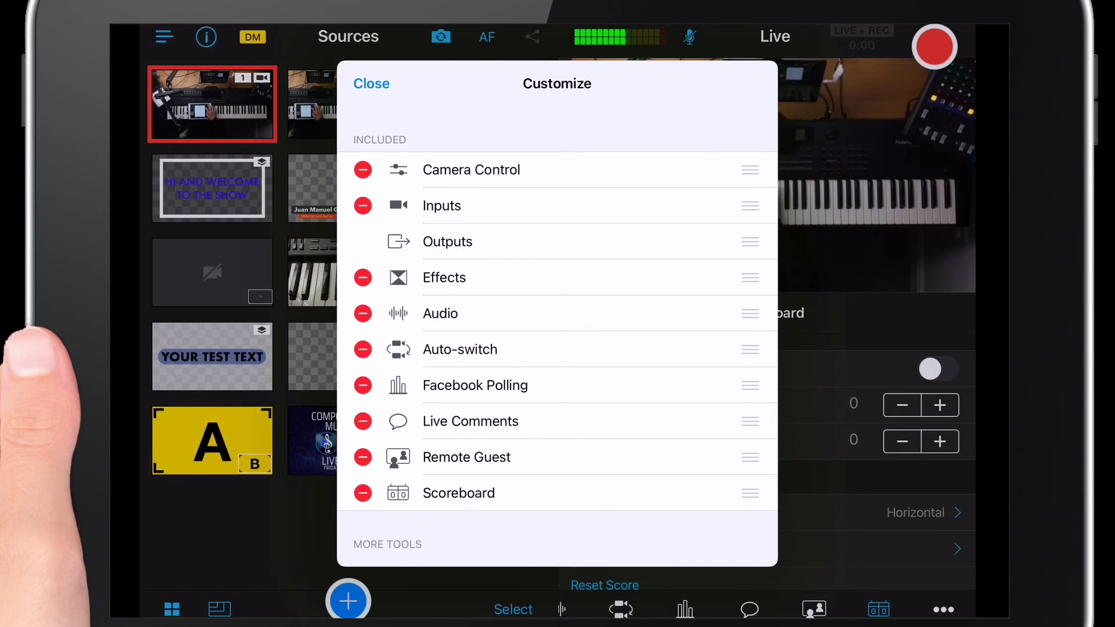
pyautogui.moveTo(750, 170)
pyautogui.mouseDown()
pyautogui.moveTo(750, 398)
pyautogui.moveTo(749, 170)
pyautogui.mouseUp()
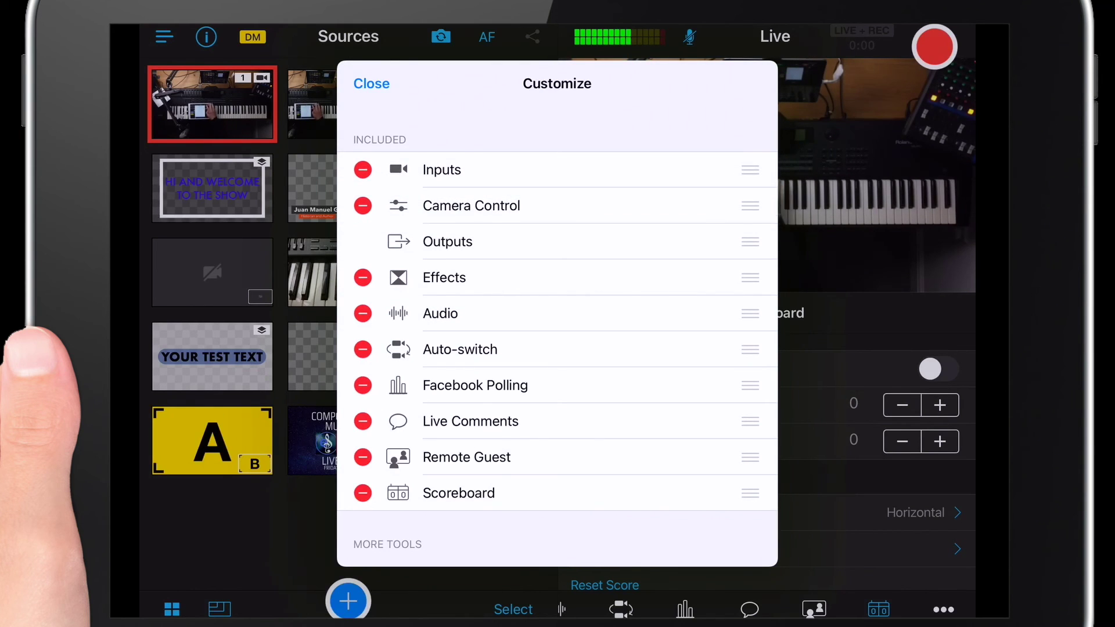
pyautogui.click(372, 84)
pyautogui.hscroll(-5, 767, 609)
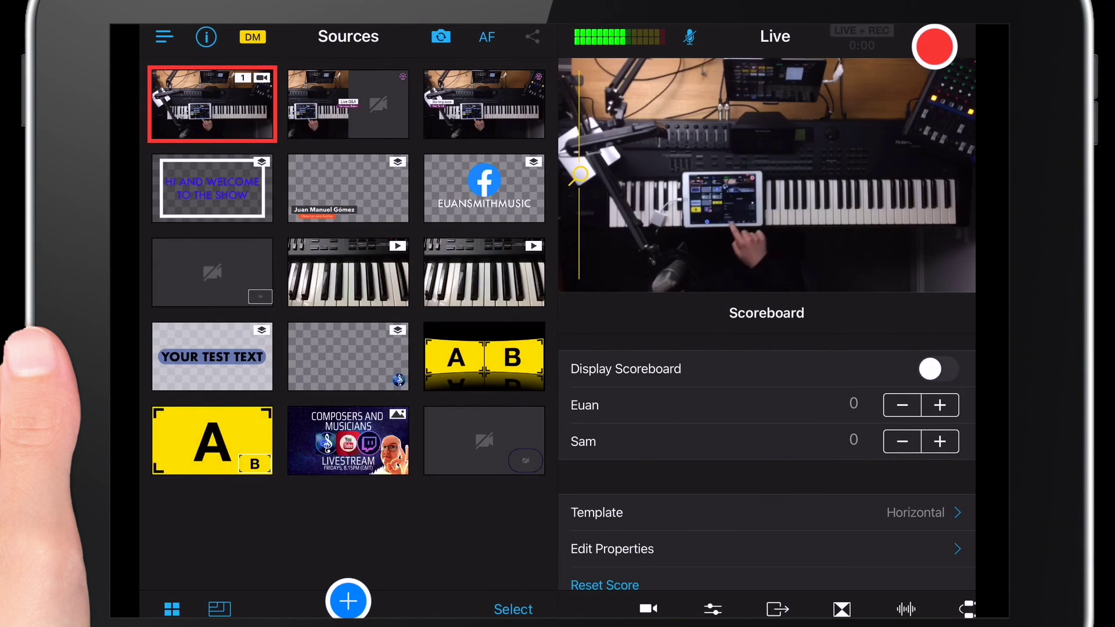
pyautogui.click(591, 608)
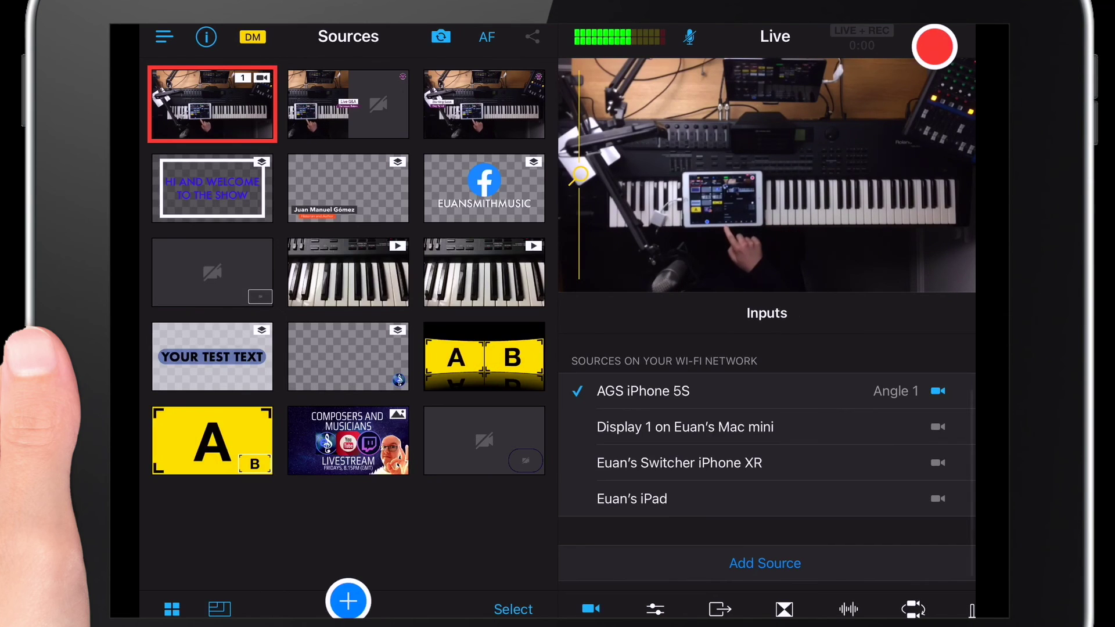